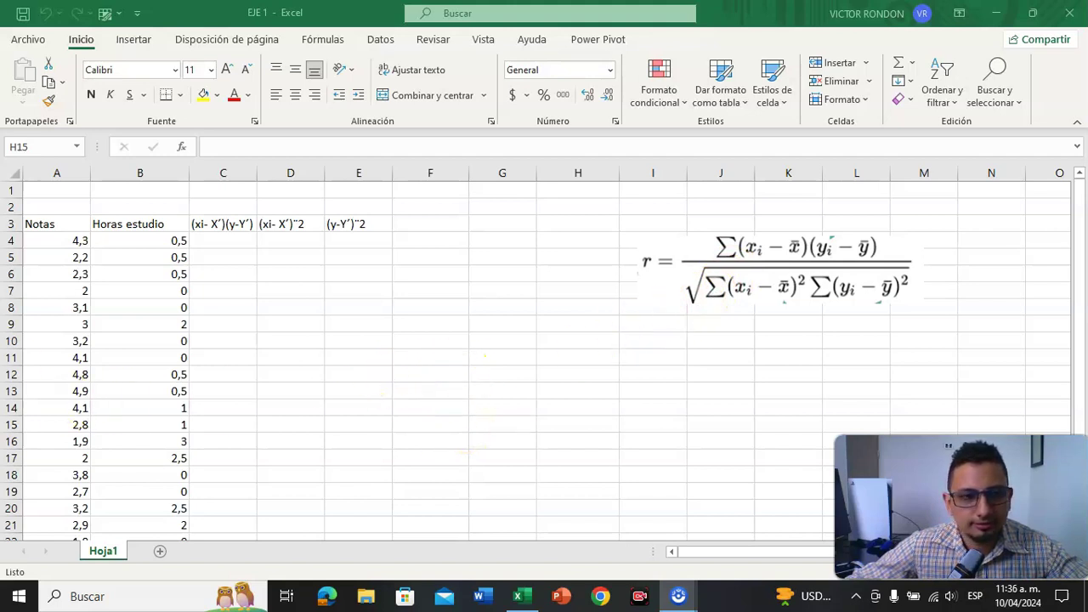
# - Look through the Notas and Horas estudio data columns down to their last rows
pyautogui.scroll(-1, 37, 251)
pyautogui.scroll(-2, 37, 339)
pyautogui.scroll(3, 44, 399)
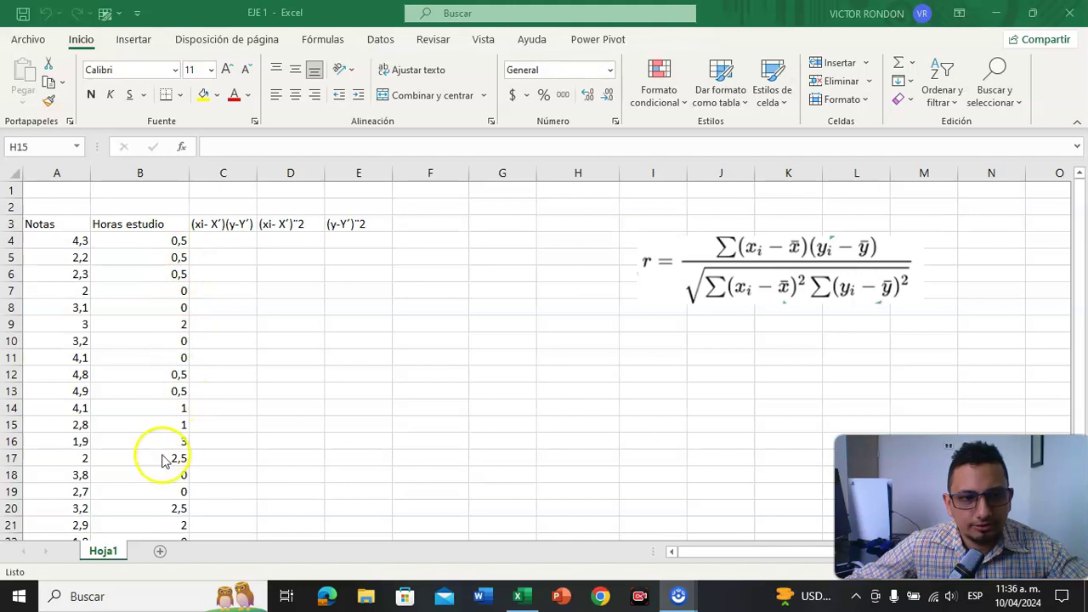
pyautogui.scroll(-3, 117, 380)
pyautogui.scroll(-2, 128, 382)
pyautogui.scroll(5, 163, 389)
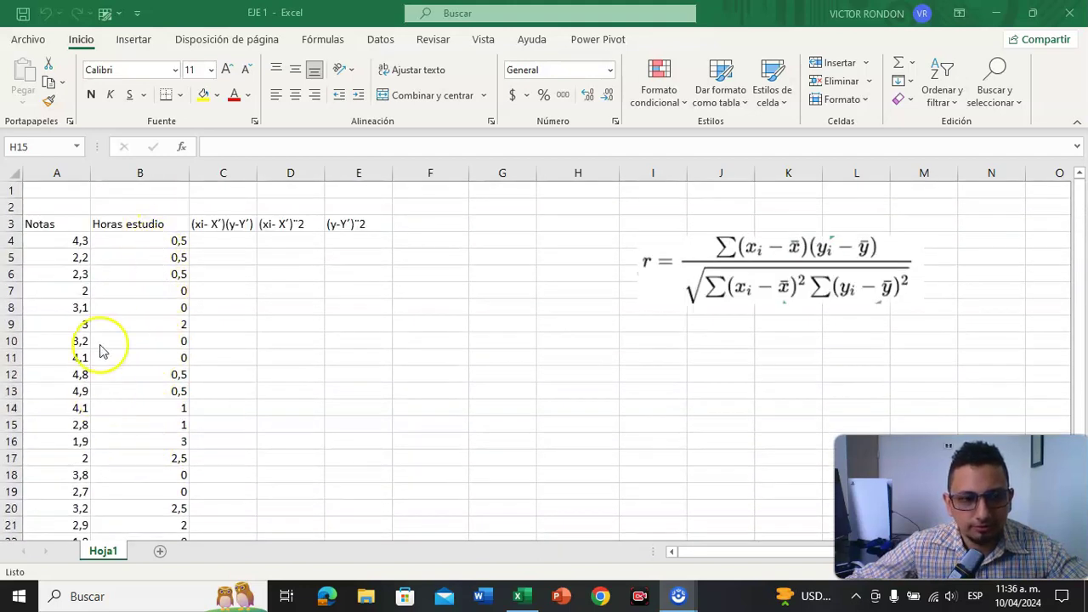
pyautogui.scroll(-6, 66, 275)
pyautogui.scroll(6, 194, 359)
pyautogui.scroll(-1, 179, 336)
pyautogui.scroll(1, 168, 318)
pyautogui.scroll(-2, 170, 316)
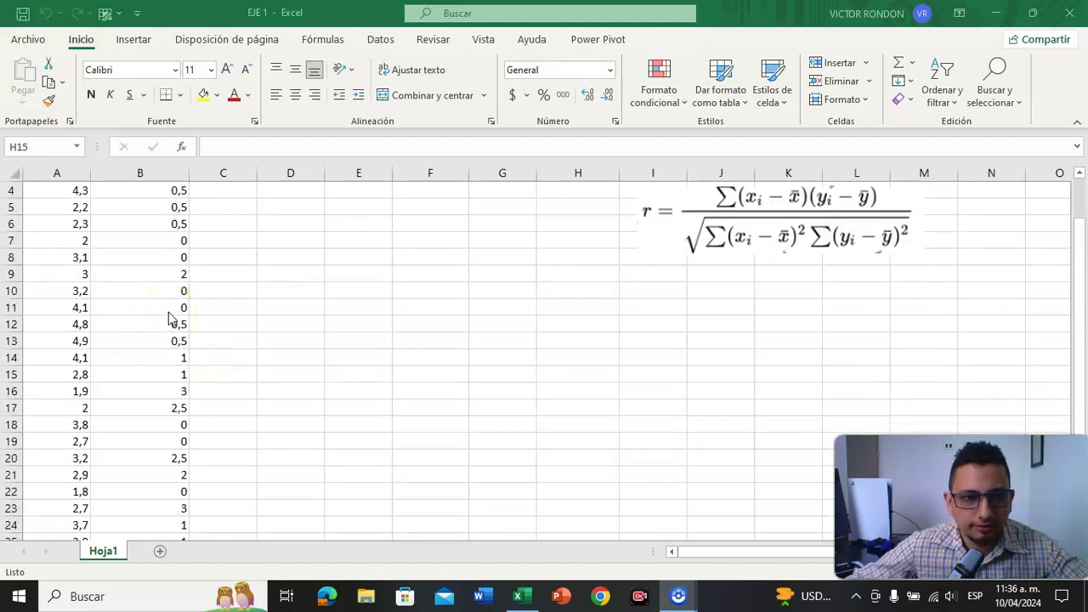
pyautogui.scroll(1, 170, 314)
pyautogui.scroll(1, 687, 297)
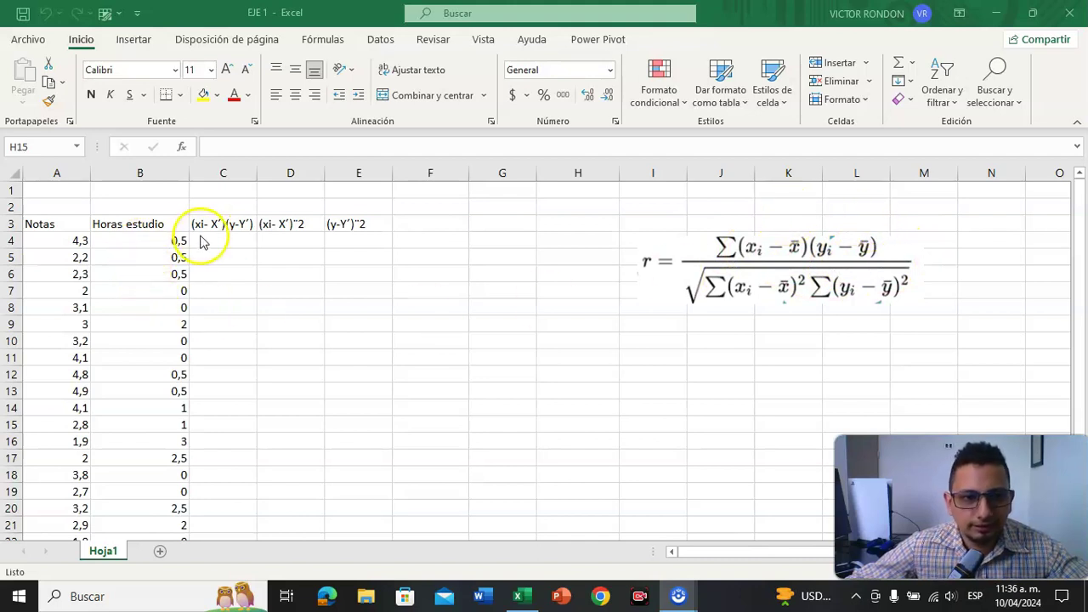
# - Label the Notas column as x in A2 and the Horas estudio column as y in B2
pyautogui.click(64, 209)
pyautogui.write('x')
pyautogui.click(146, 209)
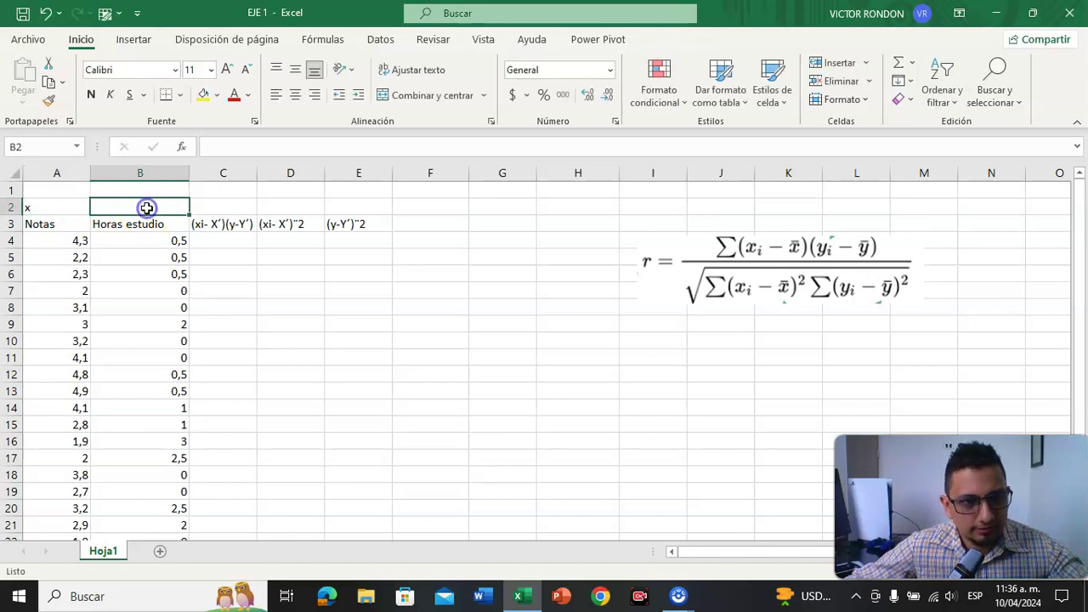
pyautogui.write('y')
pyautogui.click(260, 272)
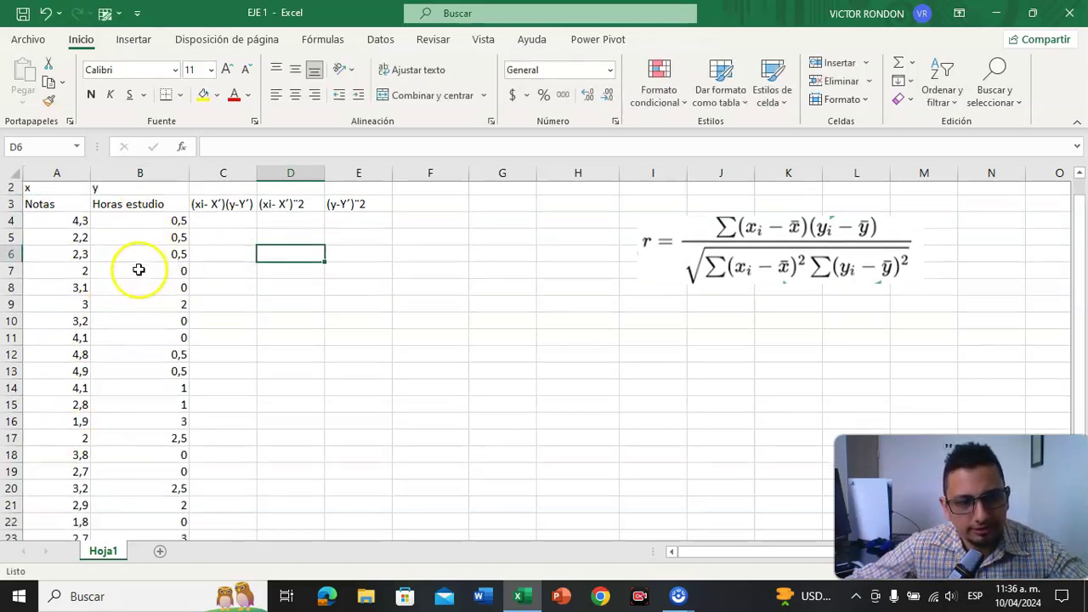
pyautogui.click(226, 244)
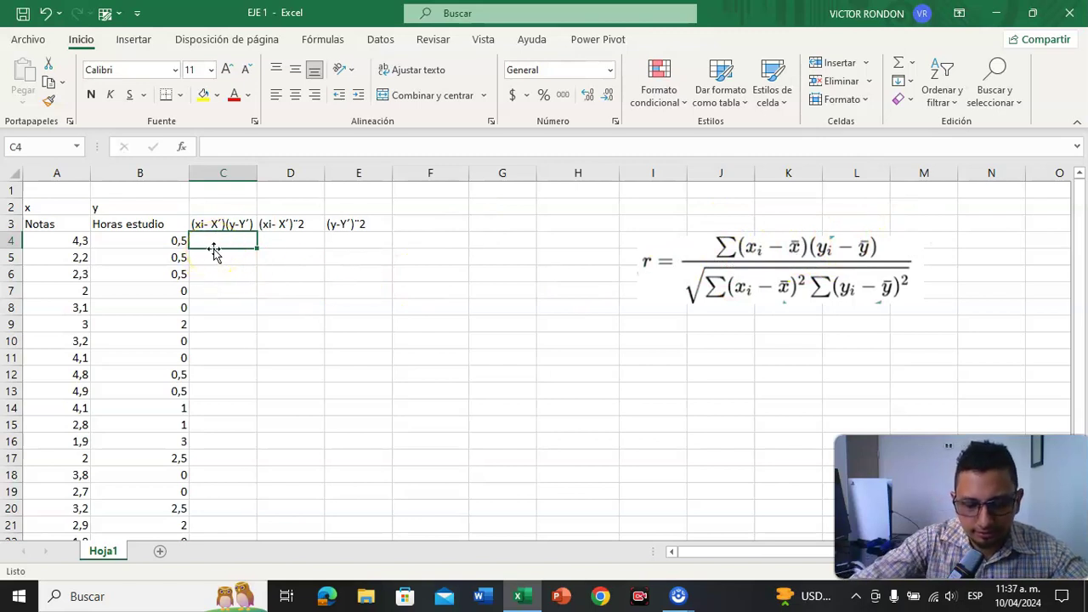
pyautogui.write('=')
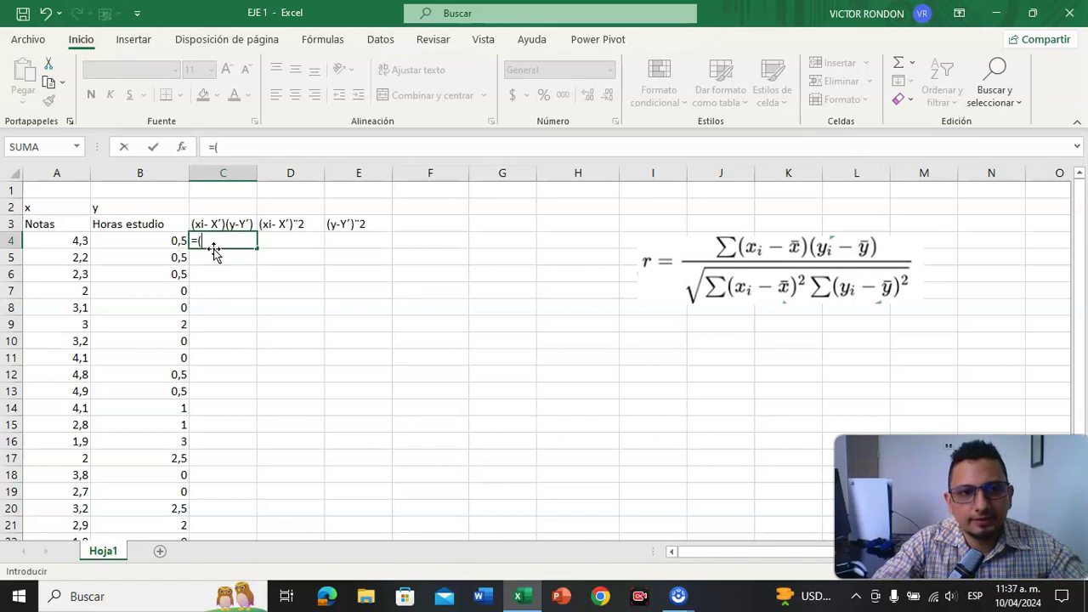
pyautogui.write('(')
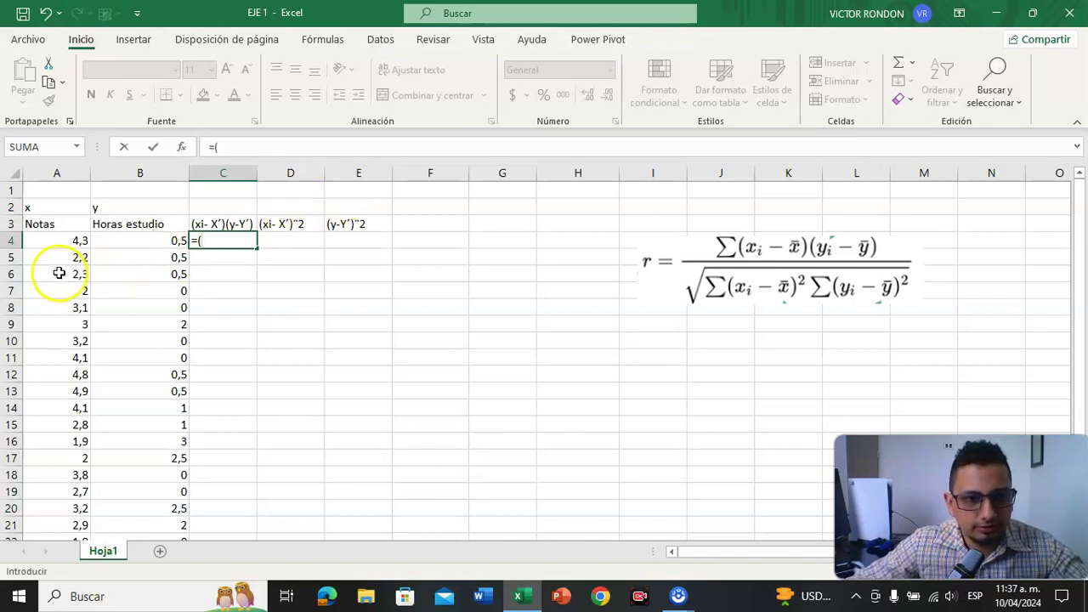
pyautogui.click(65, 242)
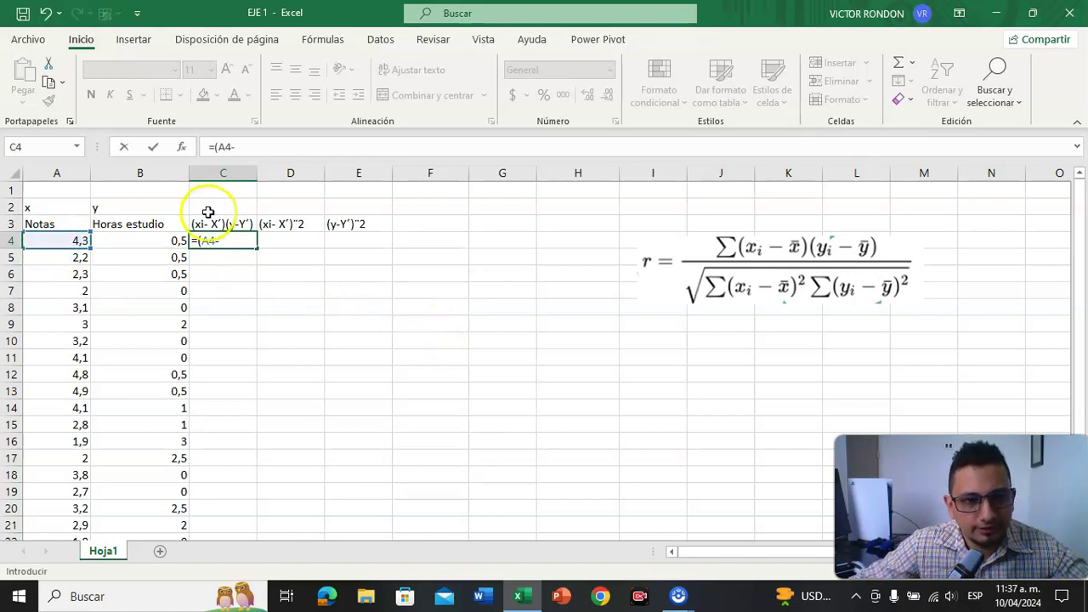
pyautogui.scroll(-2, 91, 244)
pyautogui.scroll(-4, 88, 303)
pyautogui.scroll(6, 388, 322)
pyautogui.press('BackSpace')
pyautogui.press('BackSpace')
pyautogui.press('BackSpace')
pyautogui.press('BackSpace')
pyautogui.press('BackSpace')
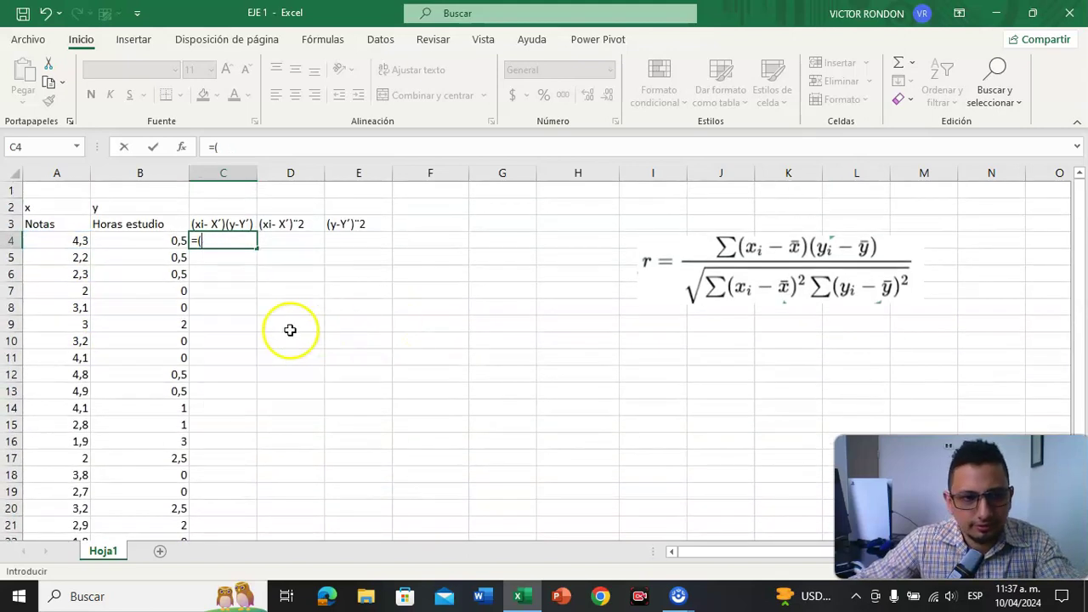
pyautogui.press('Escape')
pyautogui.scroll(-2, 52, 282)
pyautogui.scroll(2, 52, 282)
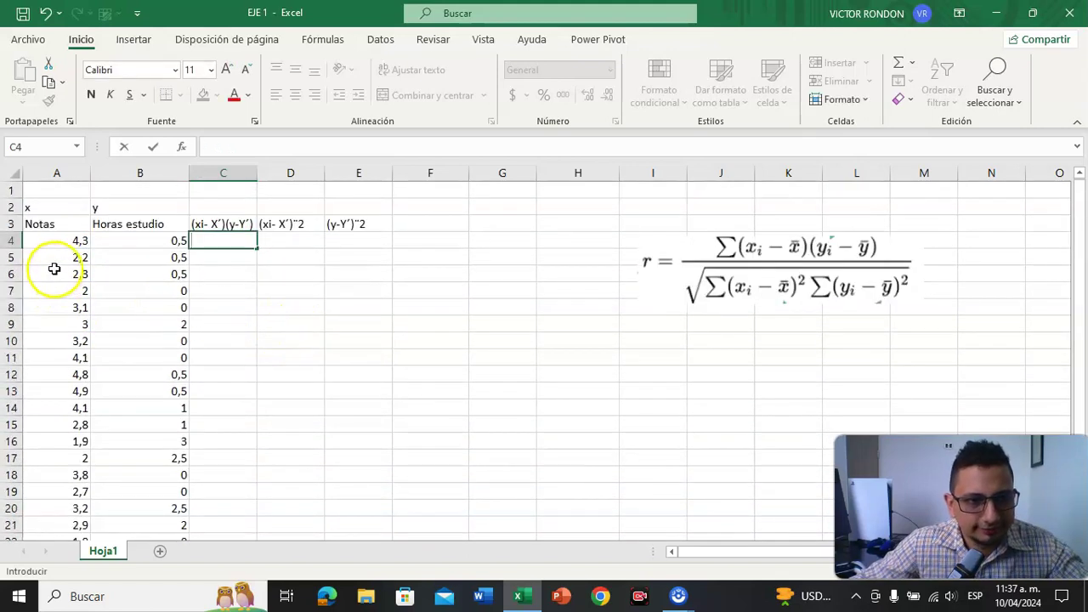
# - Calculate the mean of the Notas values in A29 with =PROMEDIO(A4:A27)
pyautogui.scroll(-6, 60, 262)
pyautogui.click(75, 356)
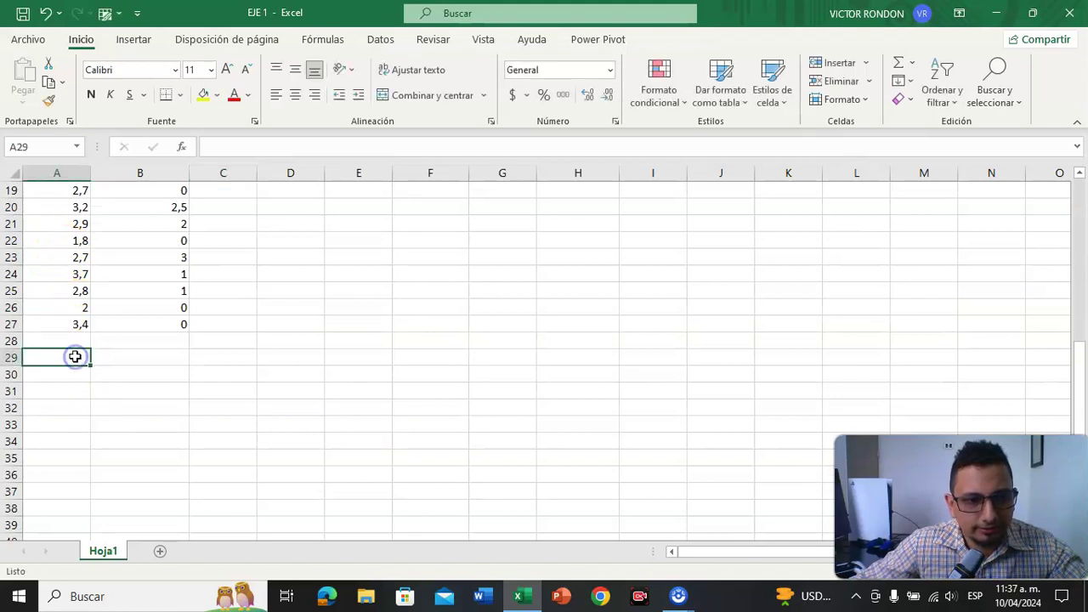
pyautogui.write('=p')
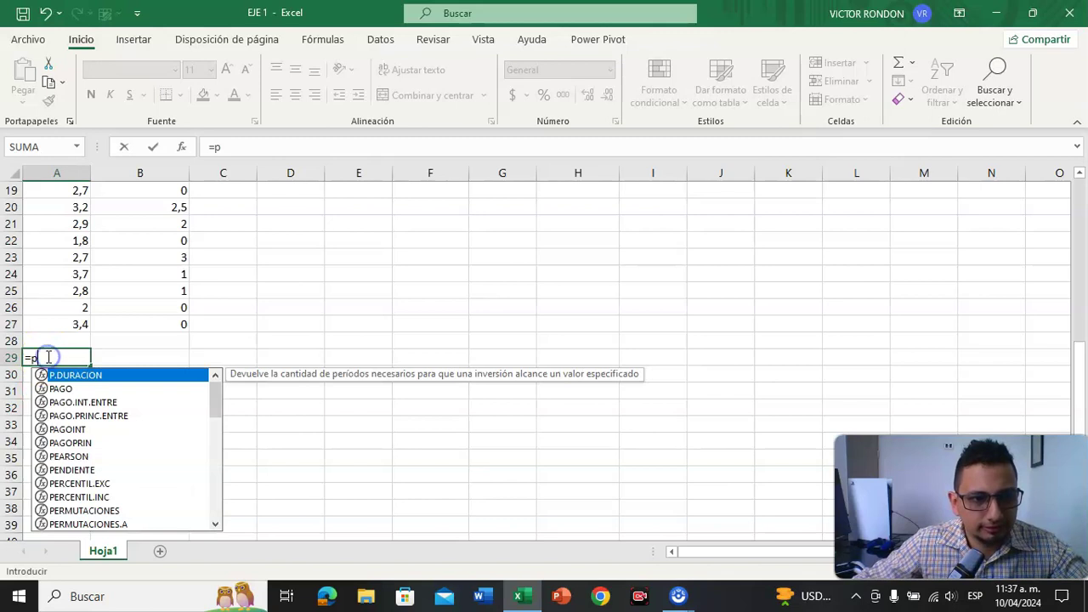
pyautogui.write('r')
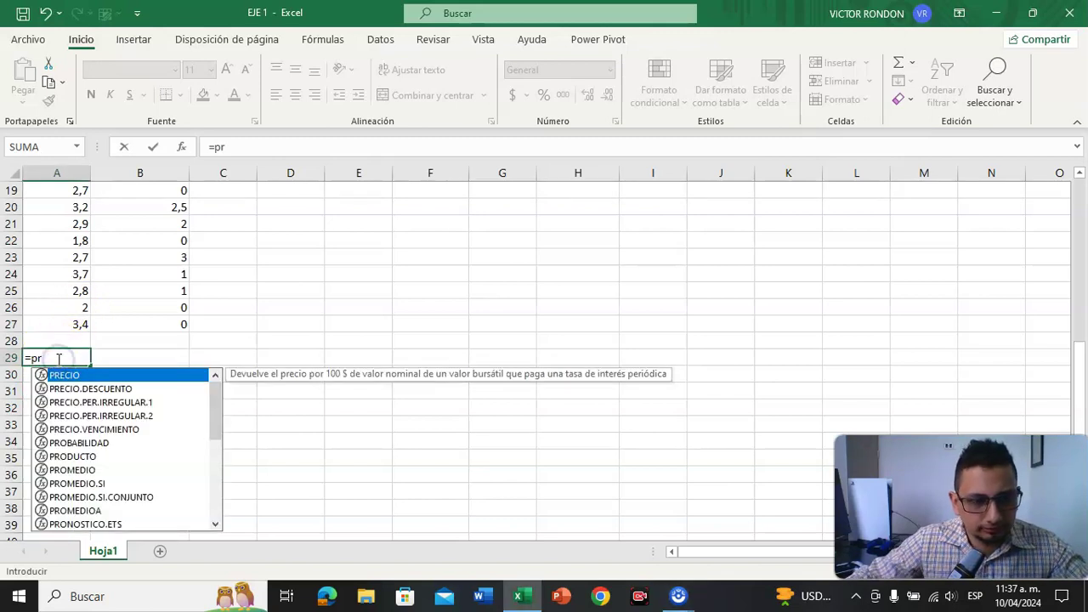
pyautogui.write('o')
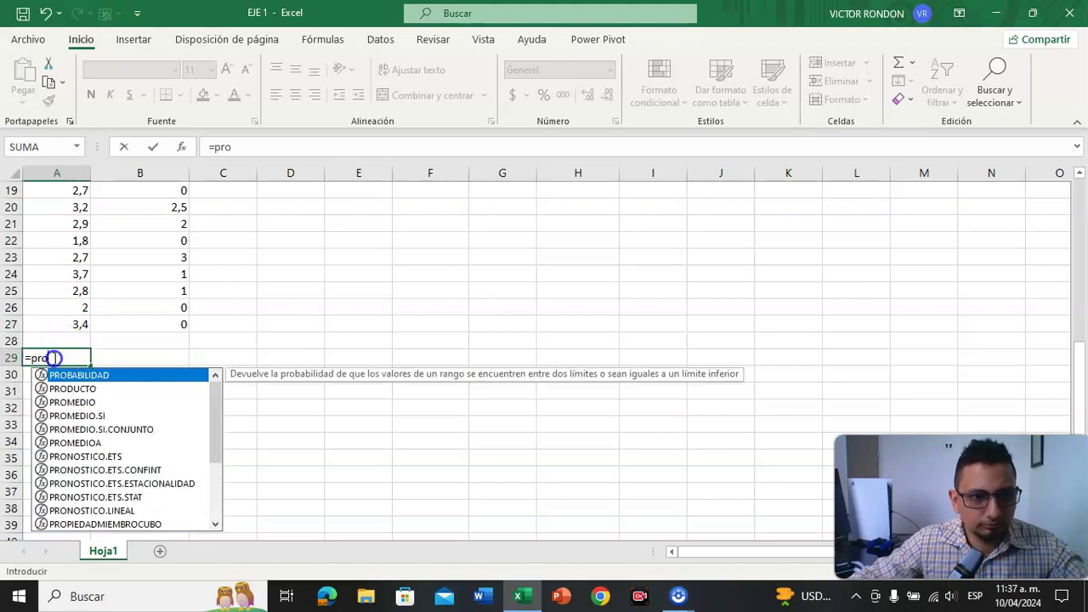
pyautogui.click(72, 402)
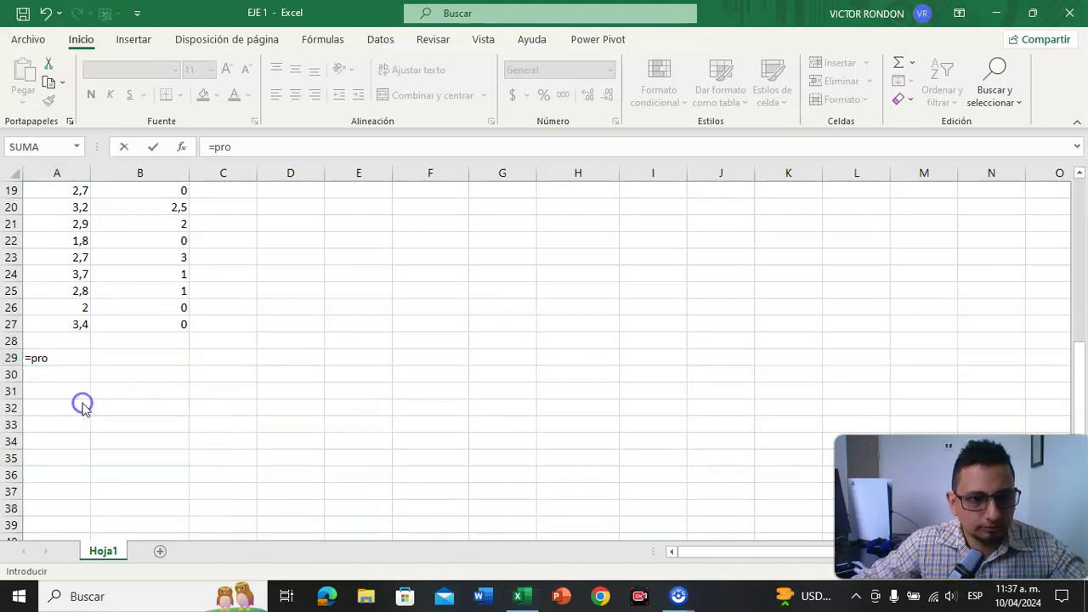
pyautogui.click(58, 359)
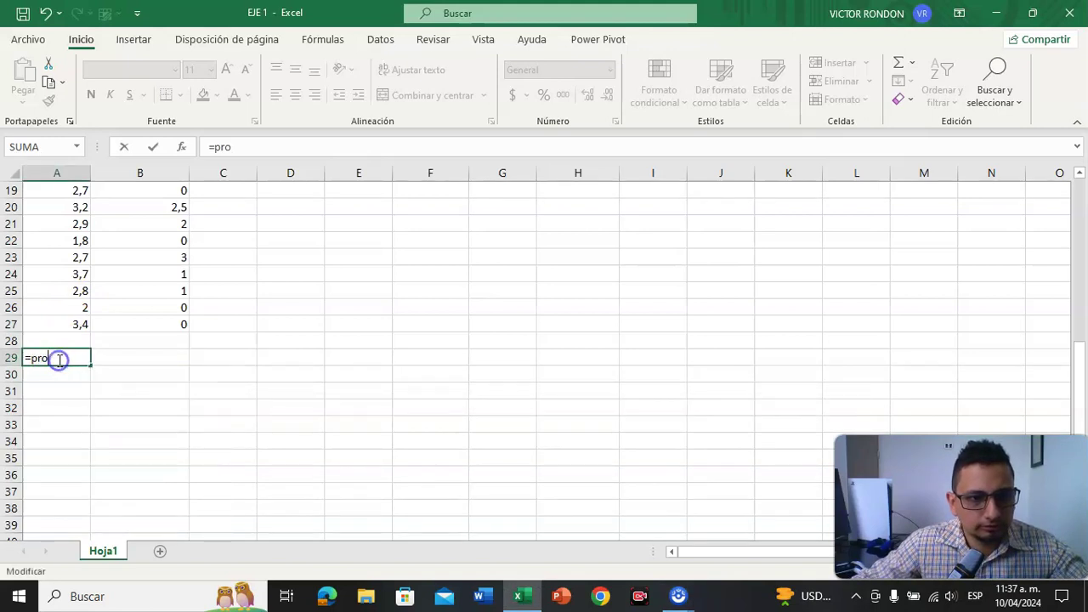
pyautogui.write('m')
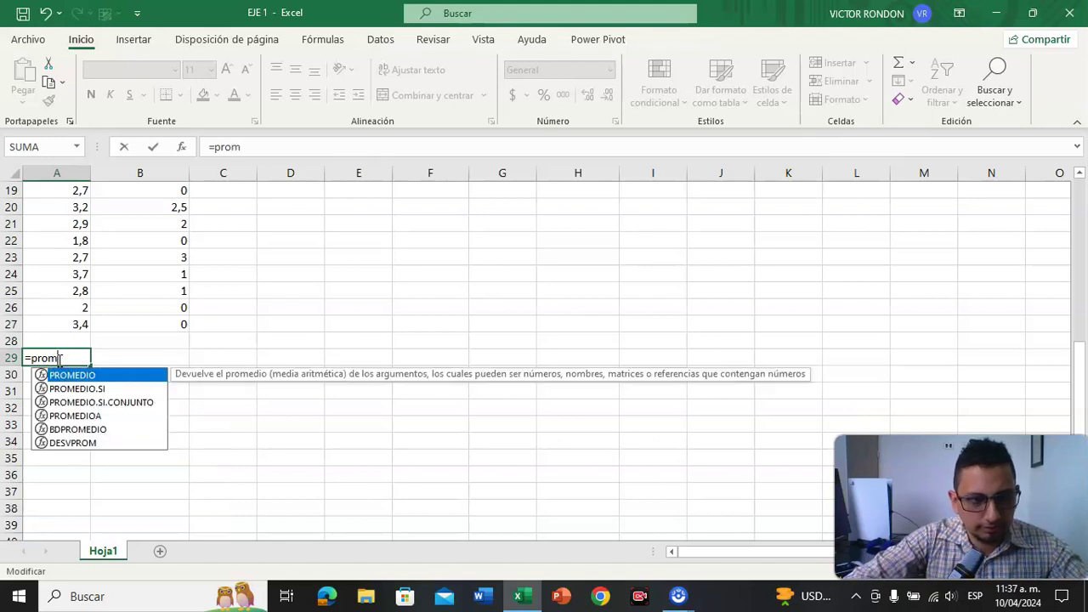
pyautogui.doubleClick(85, 380)
pyautogui.scroll(6, 93, 399)
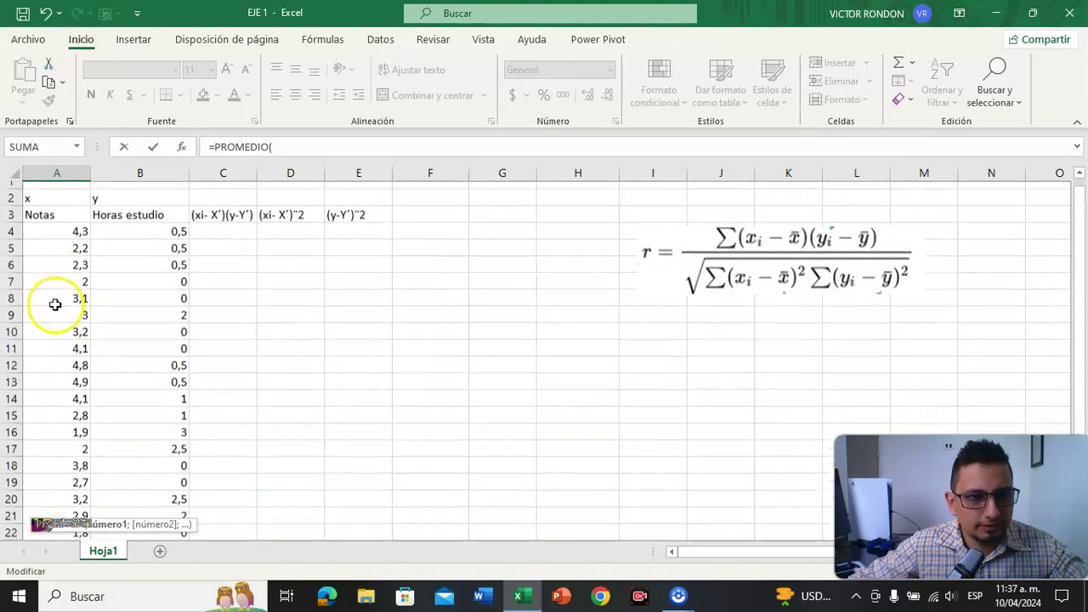
pyautogui.moveTo(46, 241); pyautogui.dragTo(80, 392)
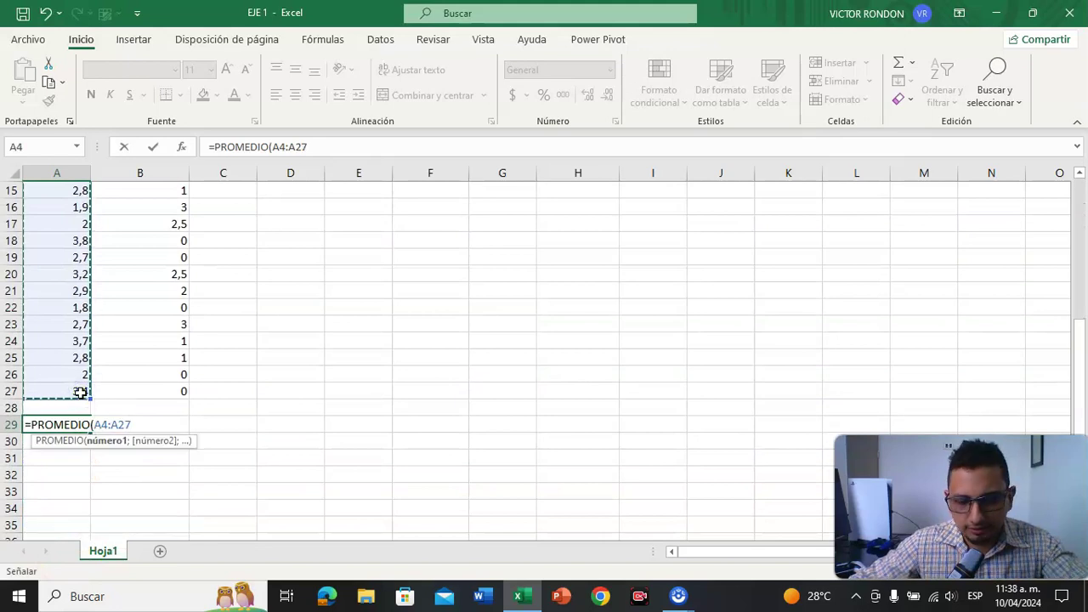
pyautogui.press('Return')
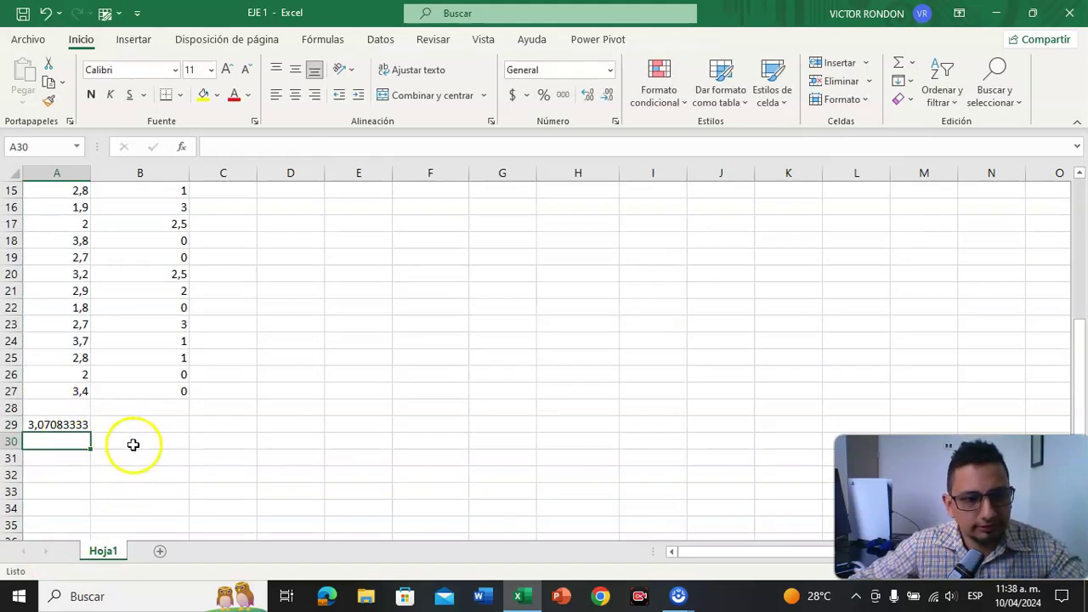
# - Copy the average formula from A29 to B29 to get the mean of Horas estudio
pyautogui.click(72, 426)
pyautogui.moveTo(89, 433); pyautogui.dragTo(161, 434)
pyautogui.scroll(5, 167, 489)
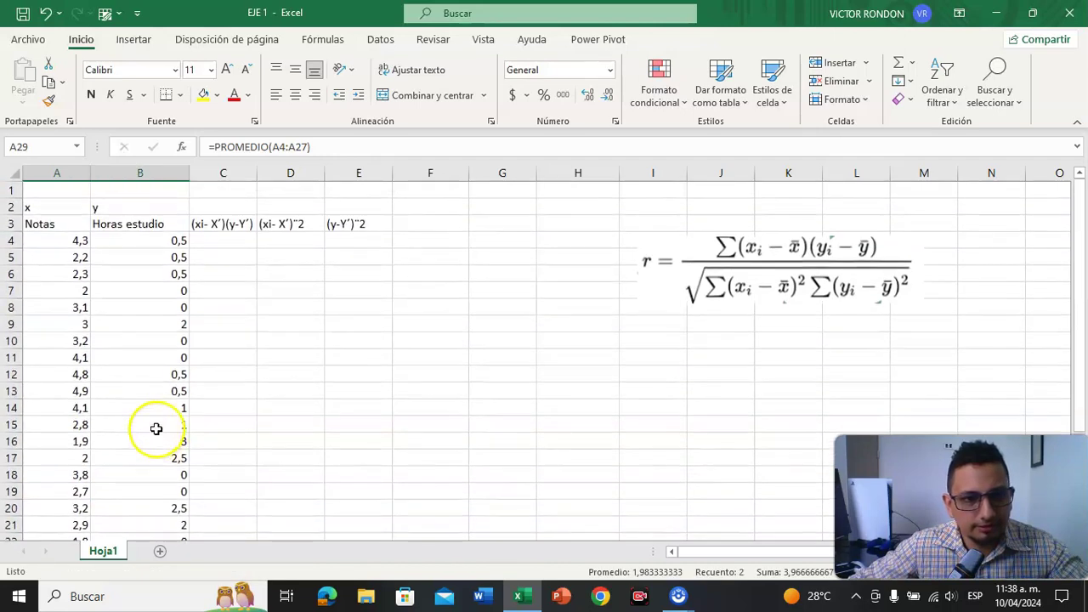
pyautogui.scroll(-6, 150, 484)
pyautogui.scroll(6, 36, 372)
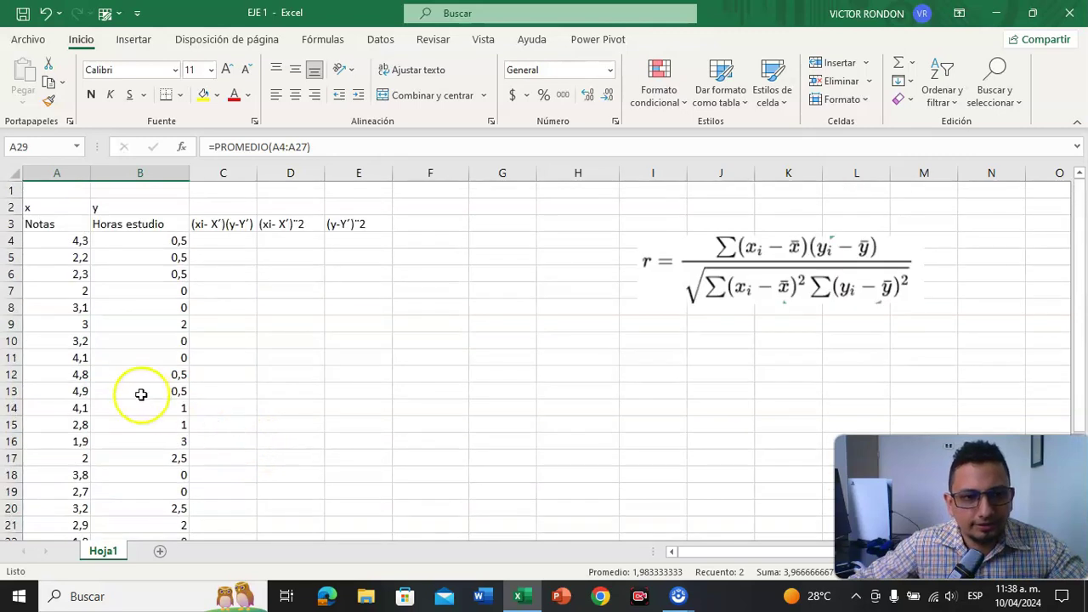
# - Begin the deviation product formula in C4 with =(A4-$A$29, using an absolute reference to the Notas mean
pyautogui.click(239, 244)
pyautogui.write('=')
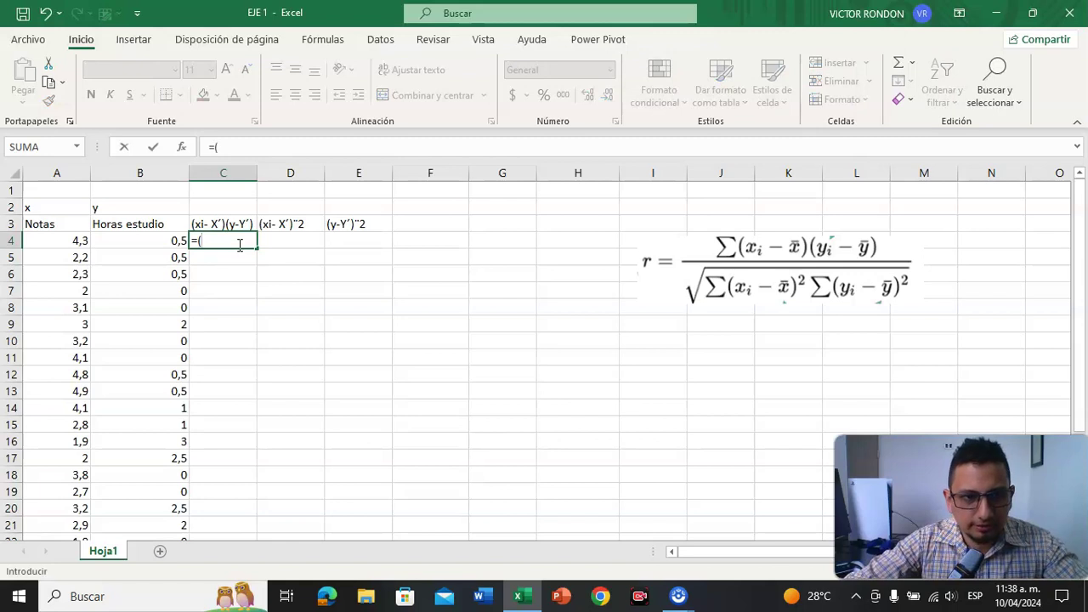
pyautogui.write('(')
pyautogui.click(69, 243)
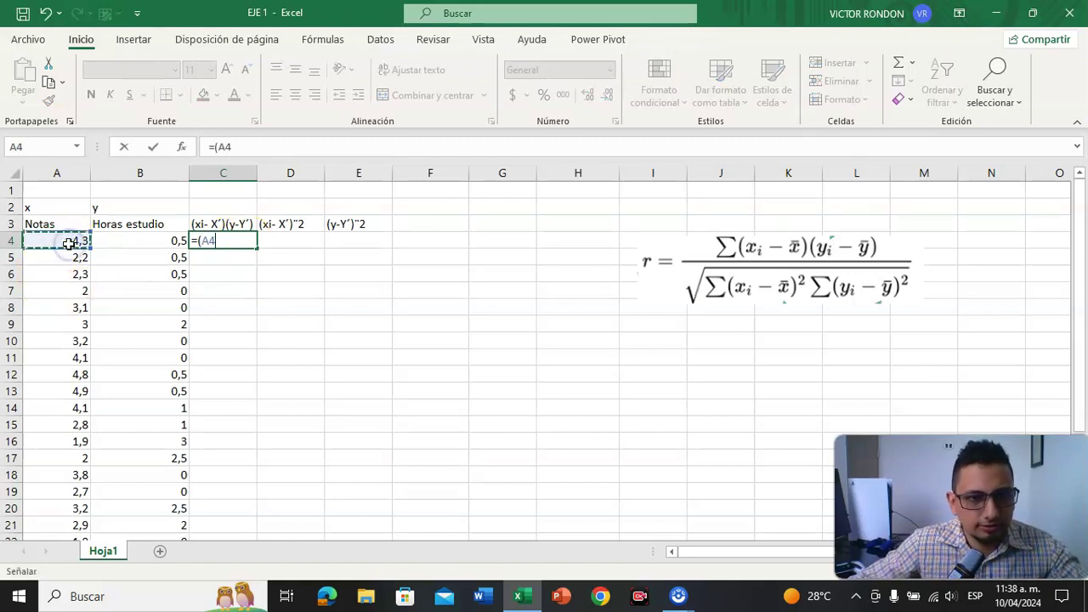
pyautogui.write('-')
pyautogui.scroll(-5, 70, 340)
pyautogui.click(60, 407)
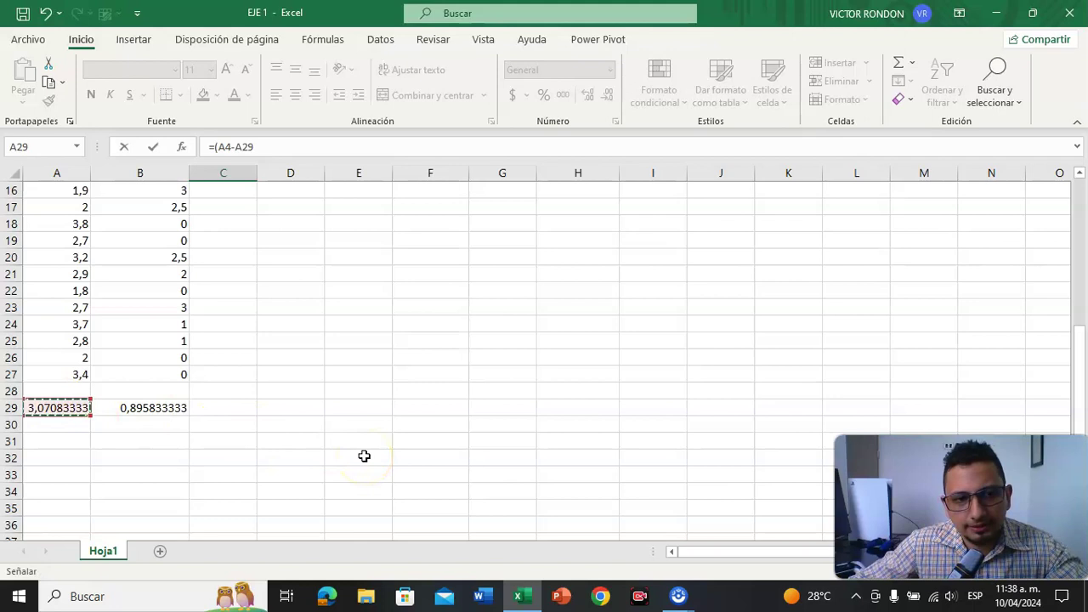
pyautogui.press('F4')
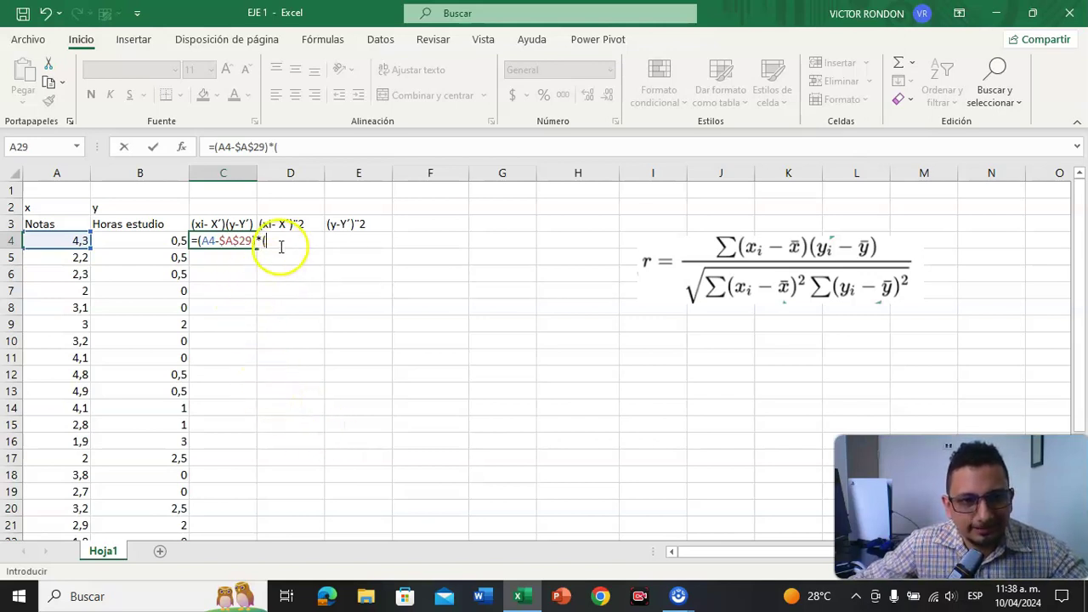
# - Complete the C4 formula as =(A4-$A$29)*(B4-$B$29), fixing the reference to the Horas estudio mean
pyautogui.click(155, 241)
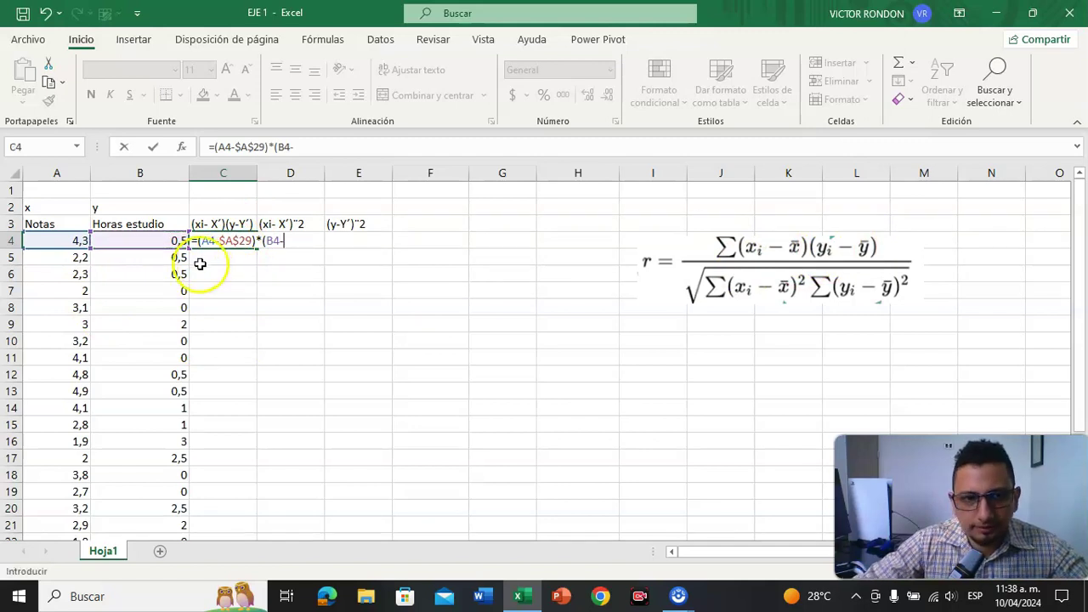
pyautogui.scroll(-1, 136, 330)
pyautogui.scroll(1, 153, 331)
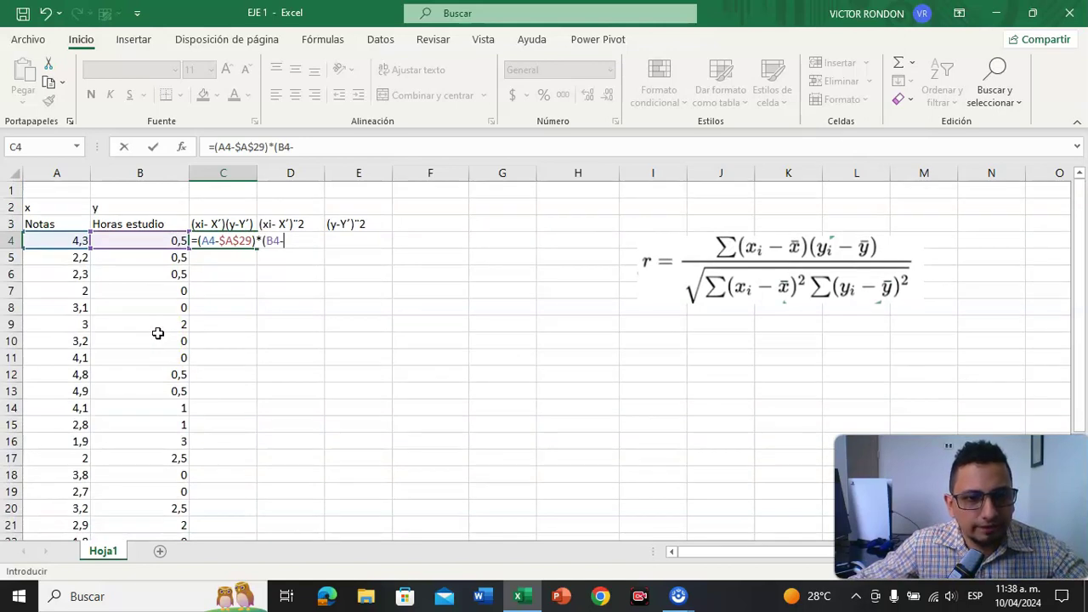
pyautogui.scroll(-5, 157, 333)
pyautogui.click(140, 409)
pyautogui.scroll(5, 340, 433)
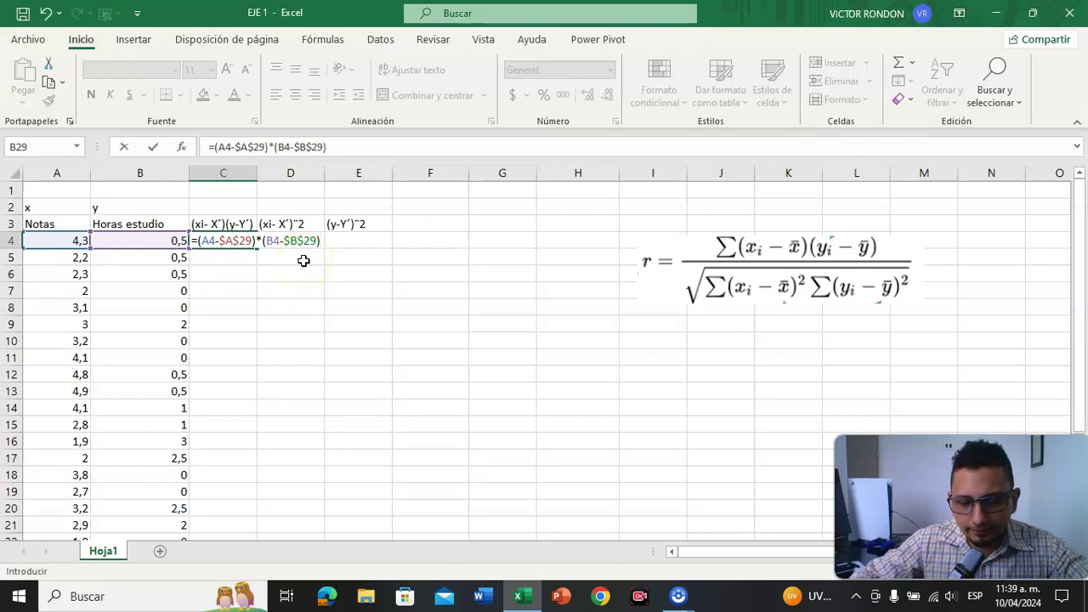
pyautogui.press('Return')
# - Fill the deviation product formula from C4 down to the last data row and check the column
pyautogui.click(240, 241)
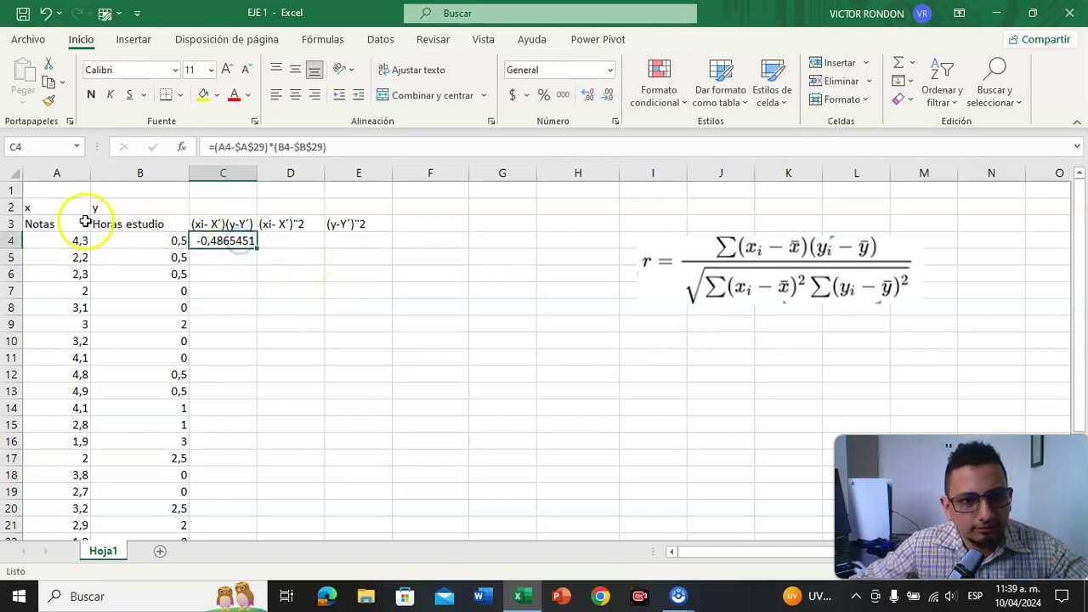
pyautogui.doubleClick(255, 247)
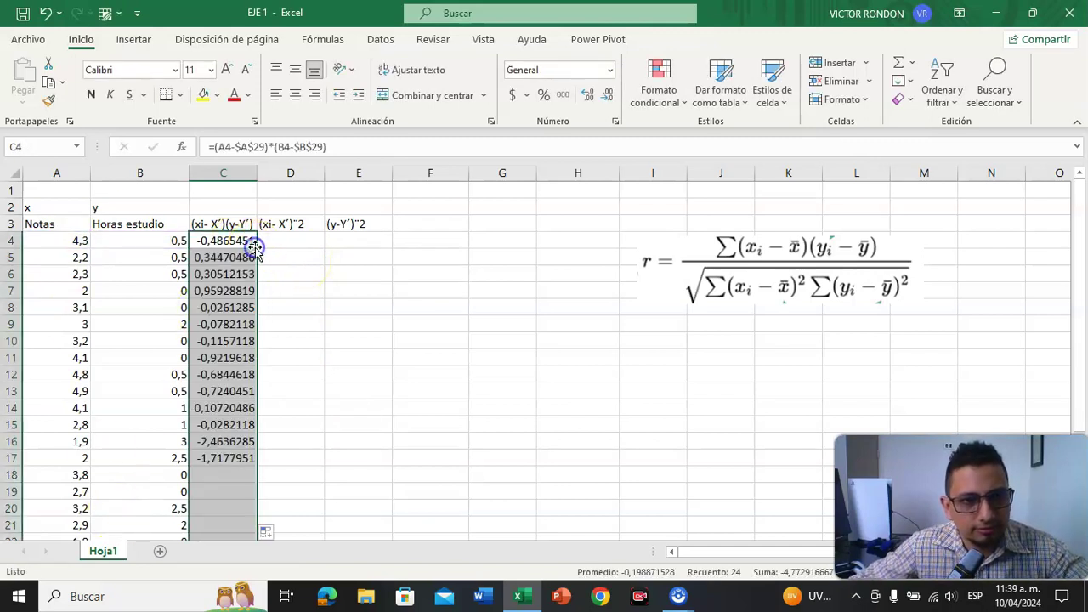
pyautogui.scroll(-3, 73, 352)
pyautogui.scroll(3, 133, 406)
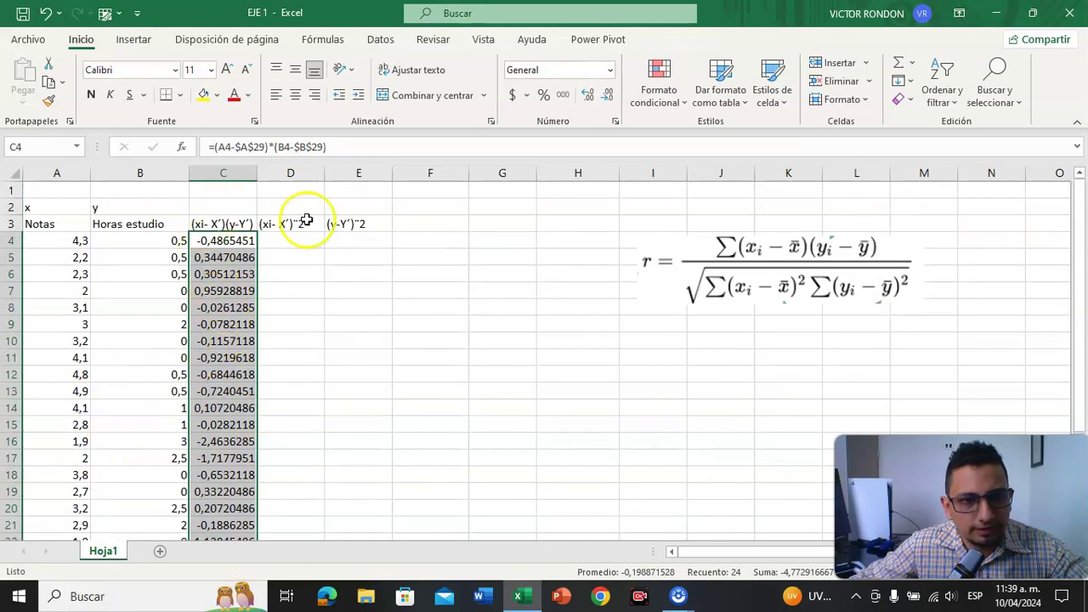
pyautogui.scroll(-3, 73, 380)
pyautogui.scroll(3, 205, 400)
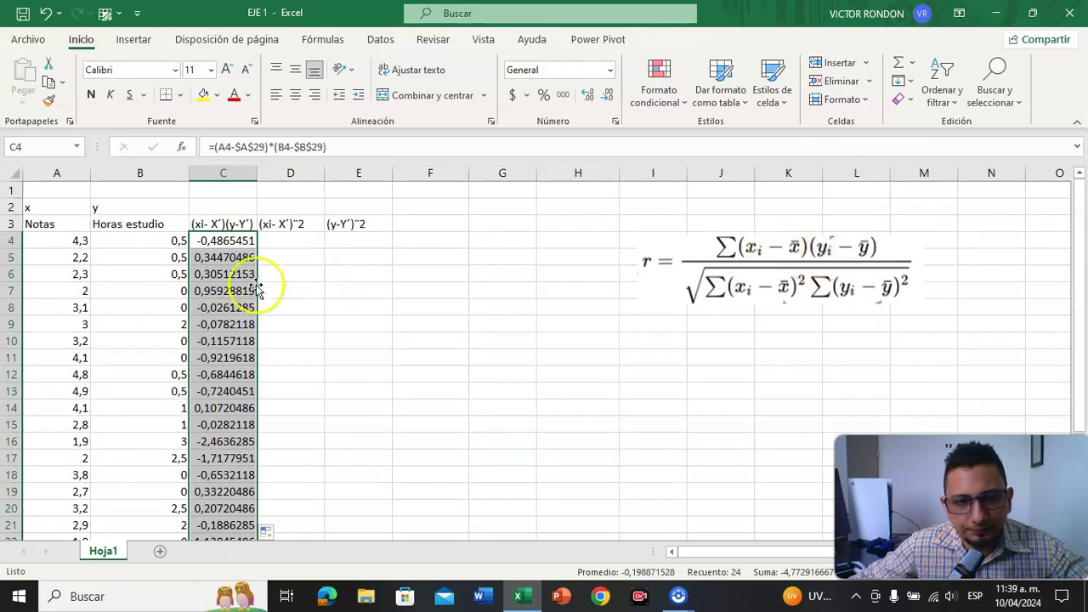
# - Sum the deviation products C4:C27 in cell C29 with the SUMA function
pyautogui.scroll(-4, 272, 305)
pyautogui.click(234, 460)
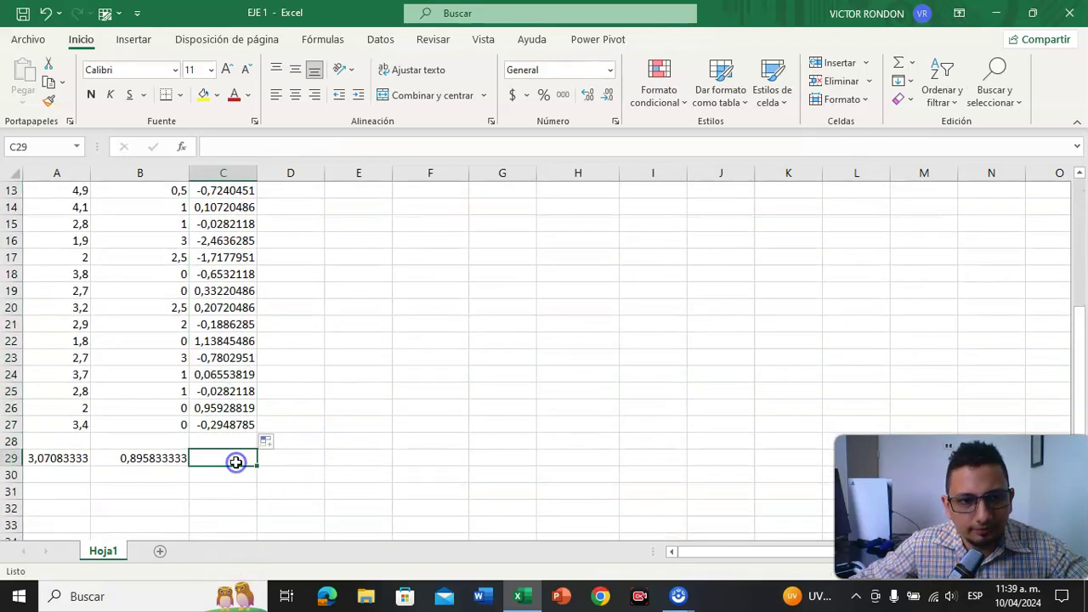
pyautogui.write('=')
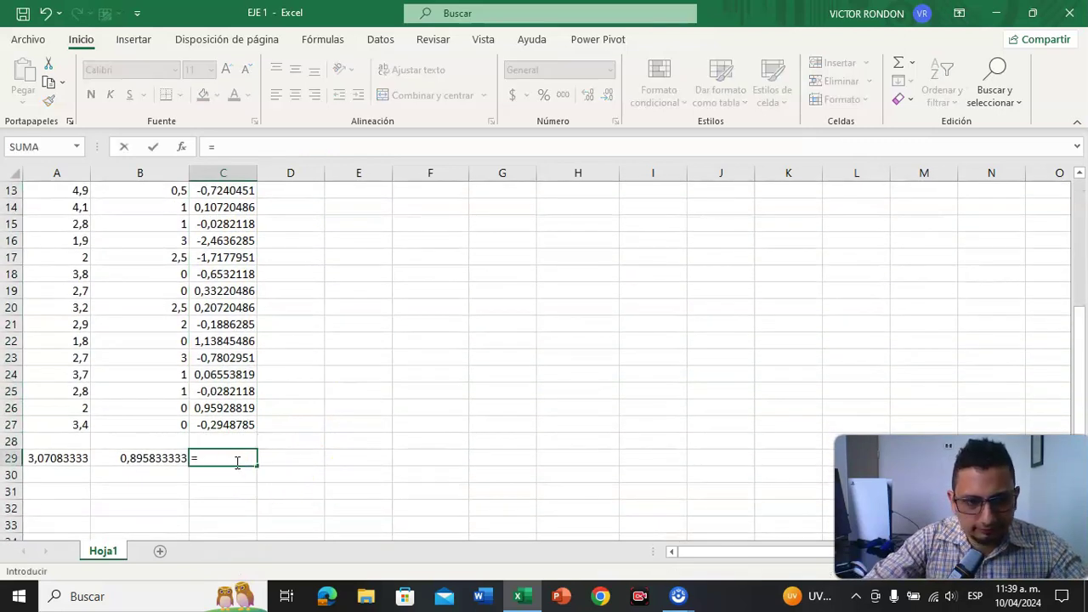
pyautogui.write('suma')
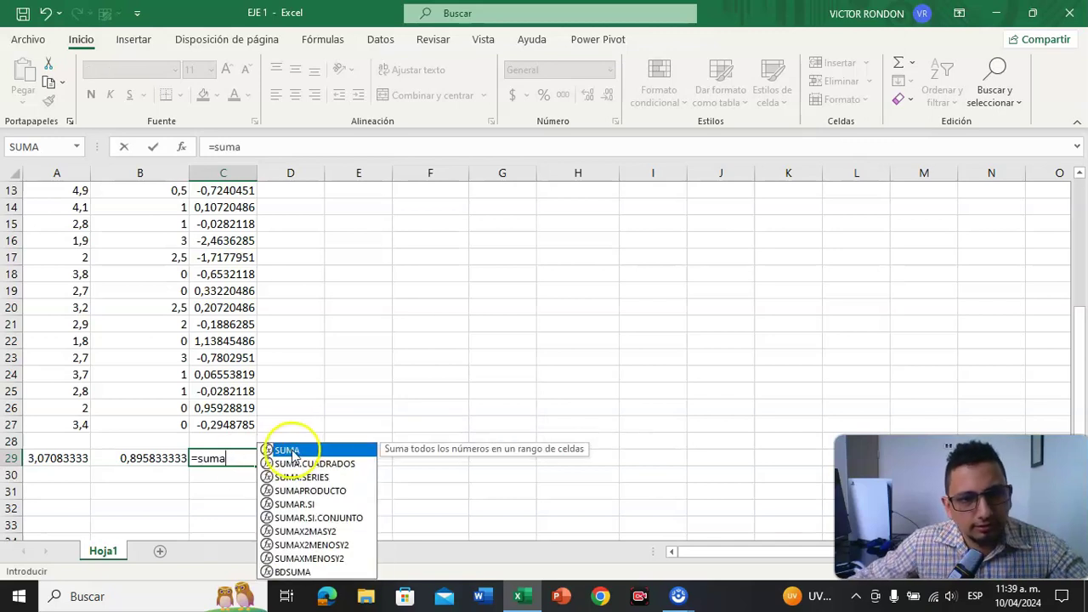
pyautogui.doubleClick(292, 449)
pyautogui.scroll(4, 293, 450)
pyautogui.moveTo(224, 173); pyautogui.dragTo(211, 477)
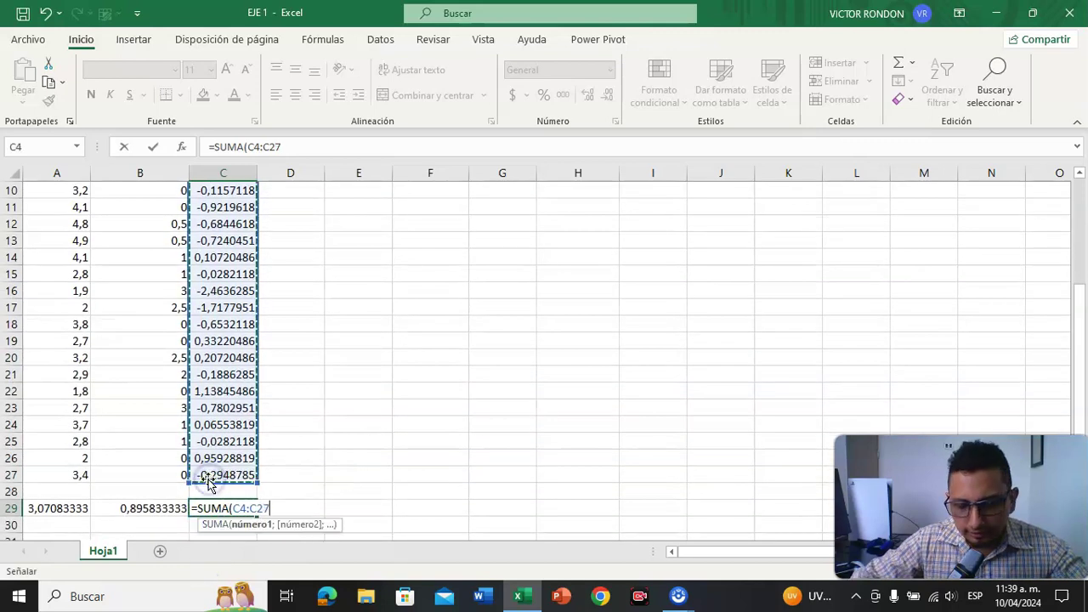
pyautogui.press('Return')
pyautogui.click(230, 503)
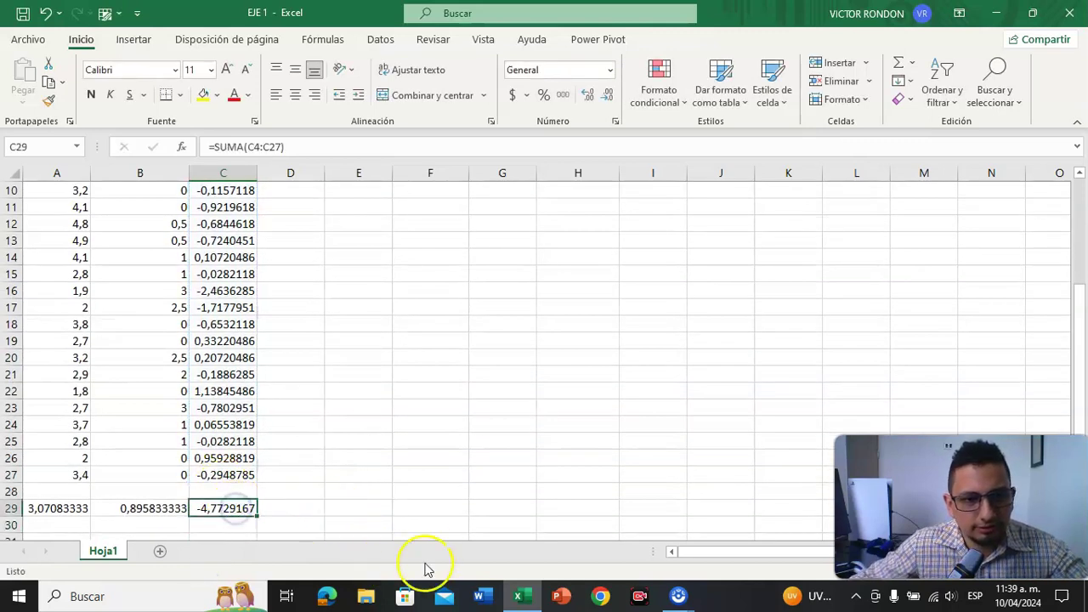
# - Enter the squared Notas deviation formula =(A4-$A$29)*(A4-$A$29) in D4, with absolute references to the mean
pyautogui.scroll(3, 352, 464)
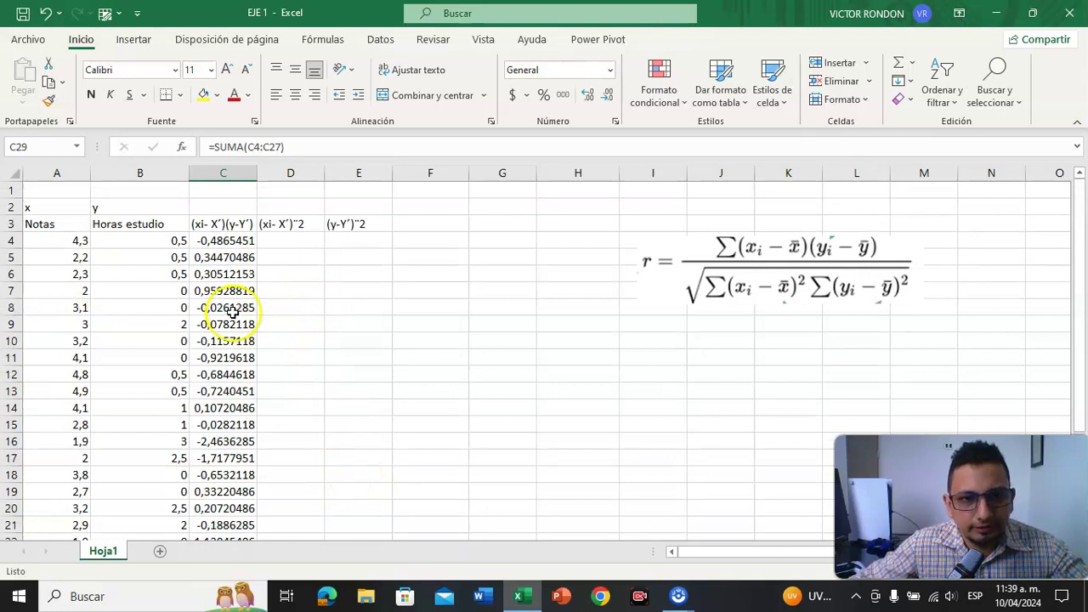
pyautogui.click(293, 240)
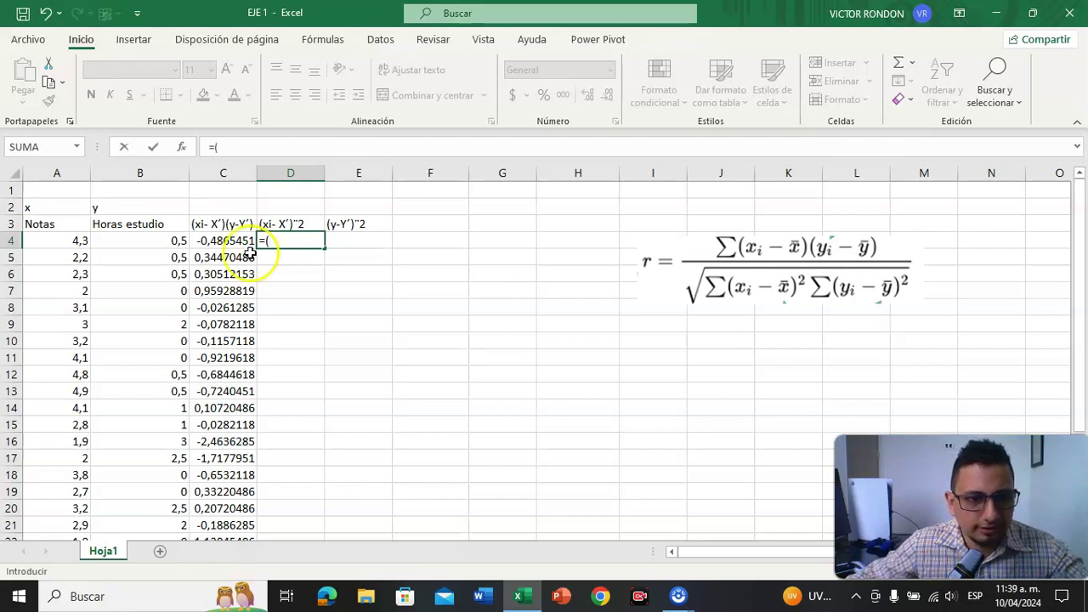
pyautogui.click(47, 241)
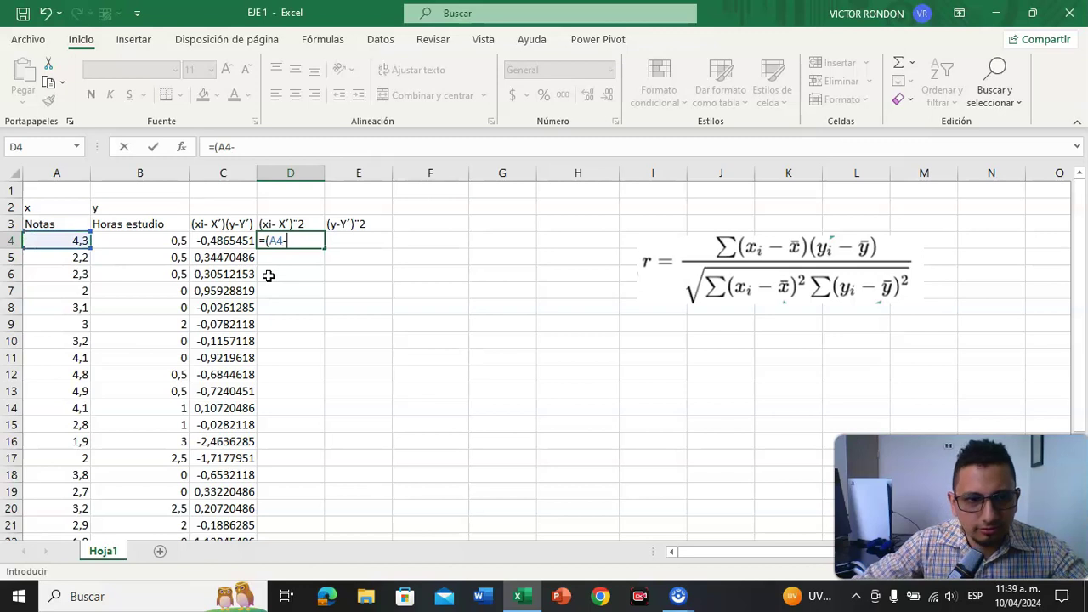
pyautogui.scroll(-6, 127, 293)
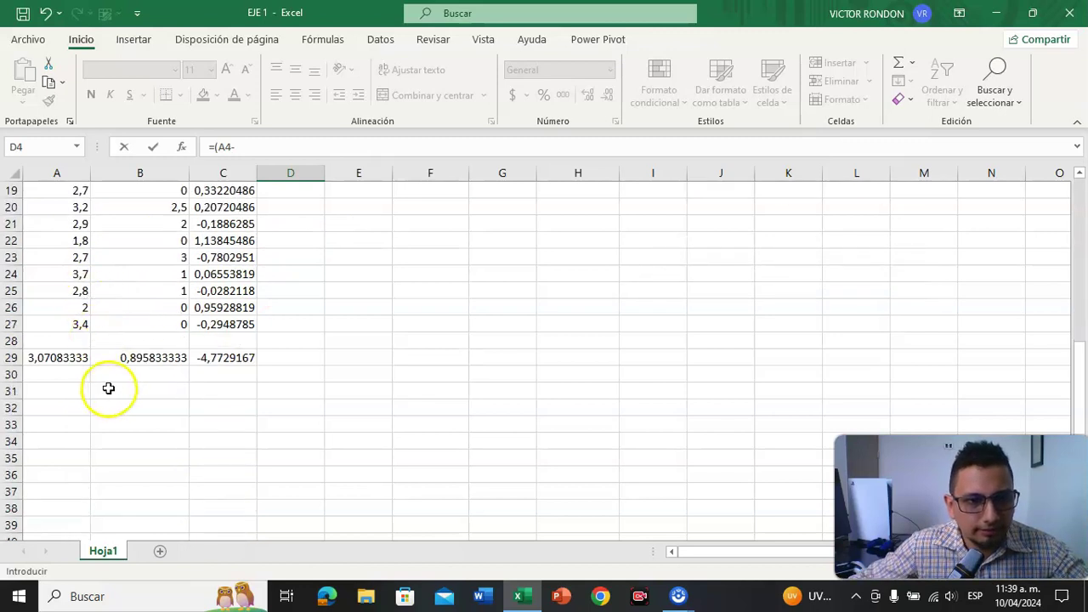
pyautogui.click(62, 360)
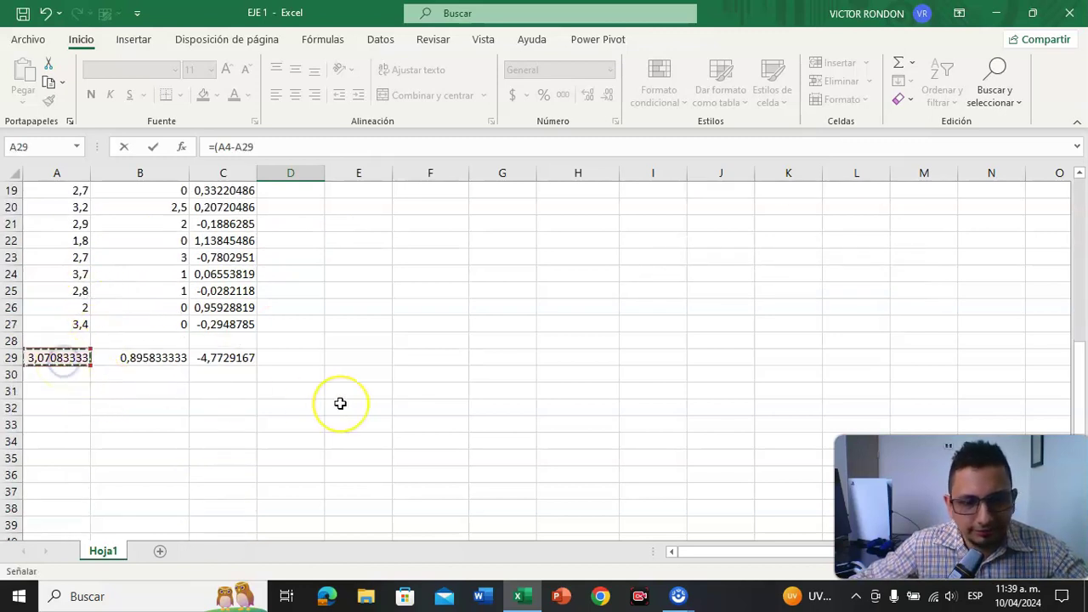
pyautogui.press('F4')
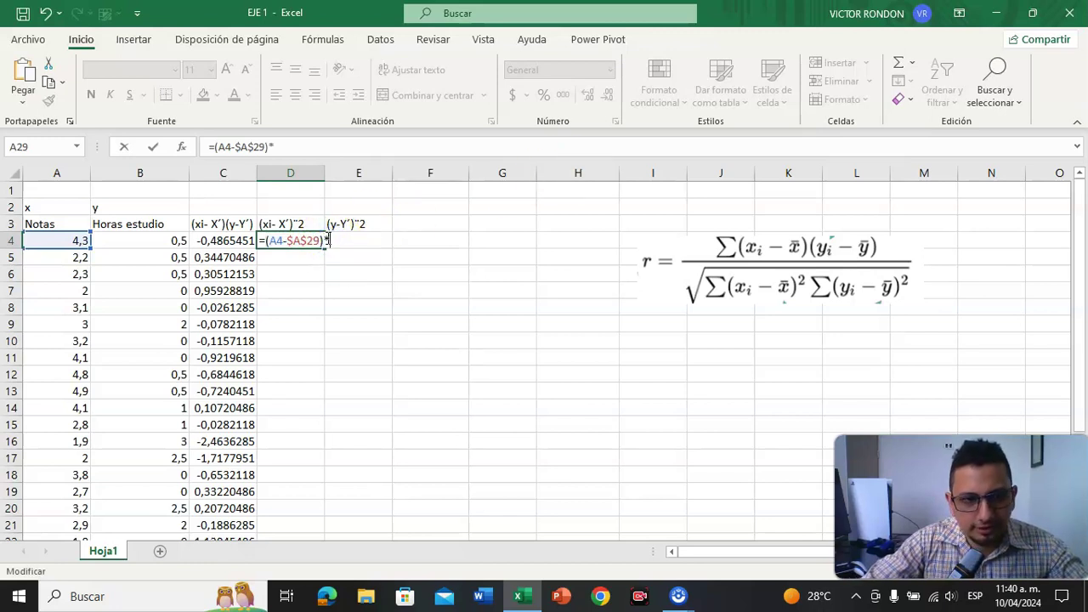
pyautogui.hotkey('ctrl', 'v')
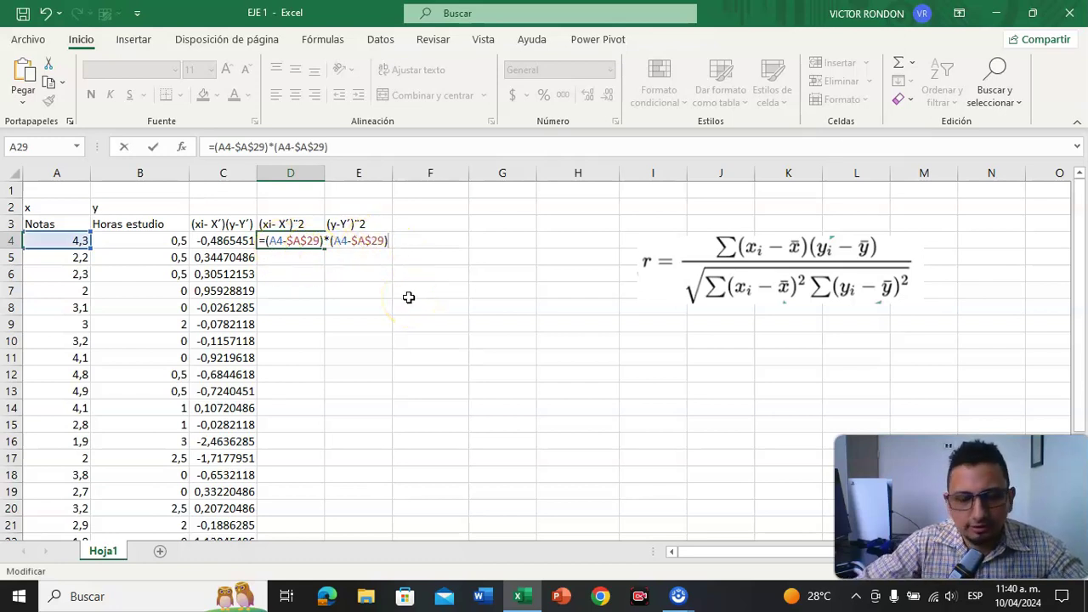
pyautogui.press('Return')
# - Fill the squared Notas deviation formula from D4 down to row 27 and check the references in D27
pyautogui.click(316, 242)
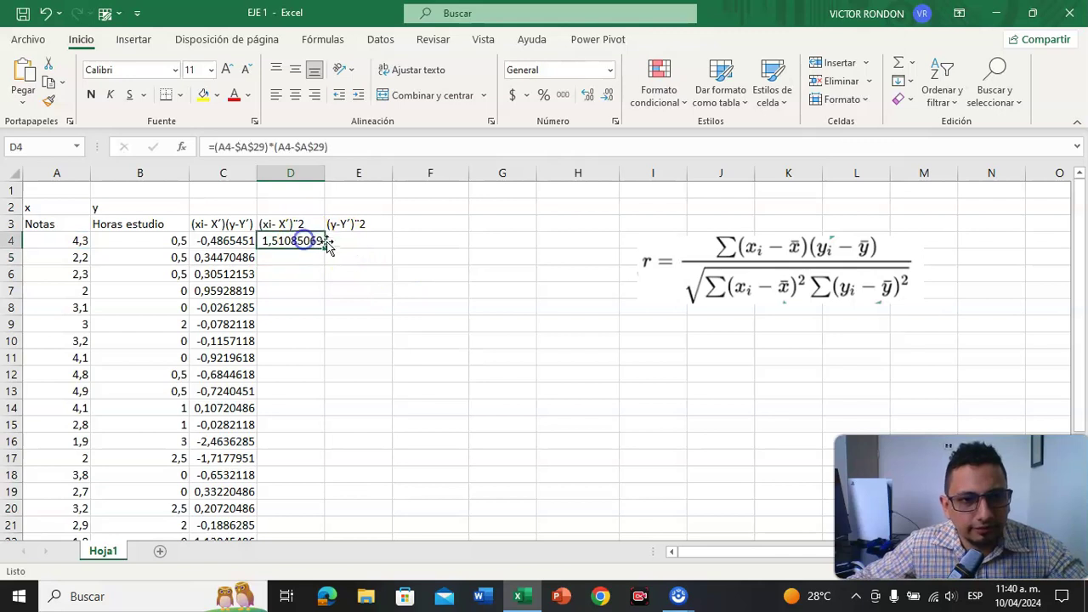
pyautogui.doubleClick(326, 245)
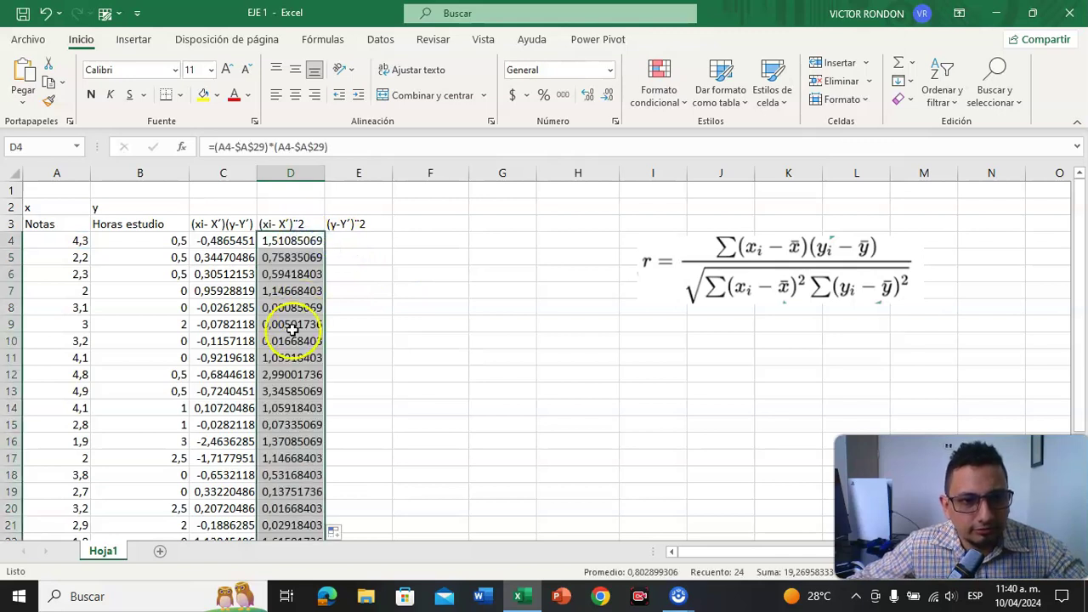
pyautogui.scroll(-7, 297, 331)
pyautogui.scroll(3, 293, 327)
pyautogui.doubleClick(289, 424)
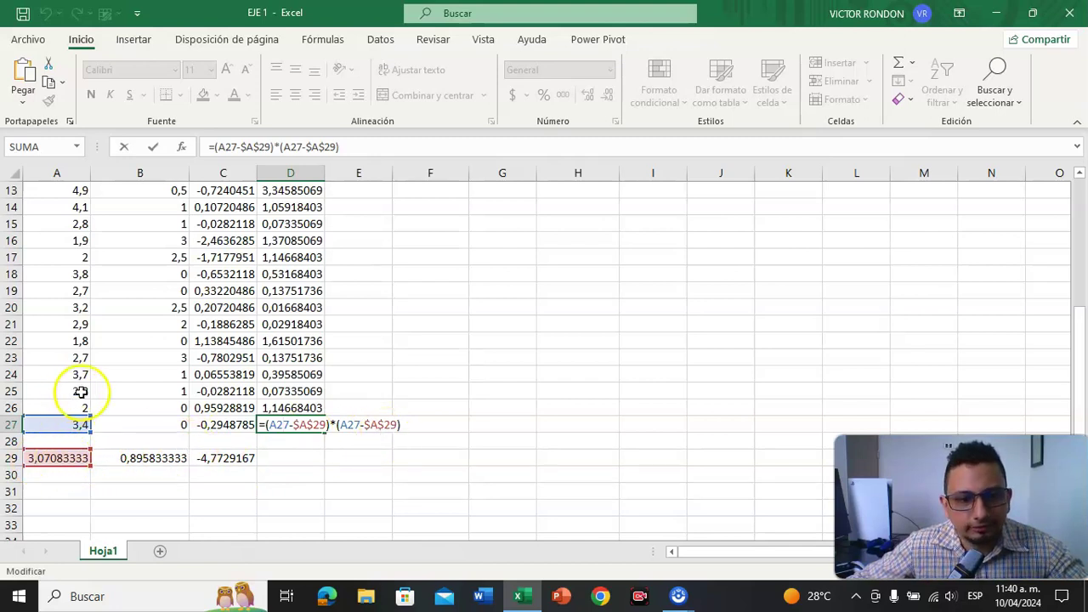
pyautogui.press('Return')
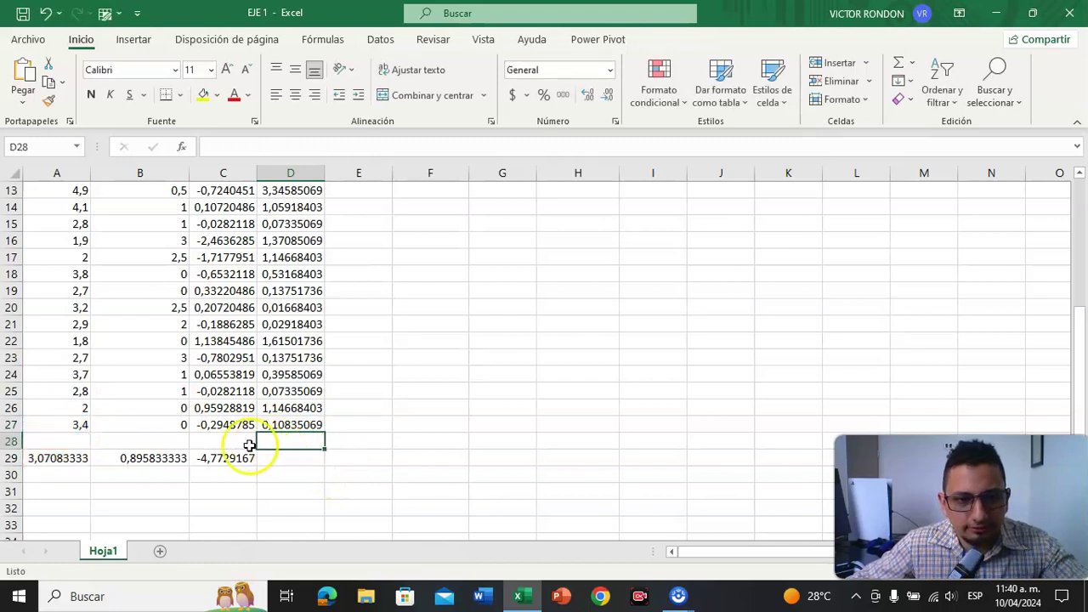
# - Enter the squared Horas estudio deviation formula =(B4-$B$29)*(B4-$B$29) in E4, with absolute references to the mean
pyautogui.scroll(4, 255, 441)
pyautogui.click(370, 238)
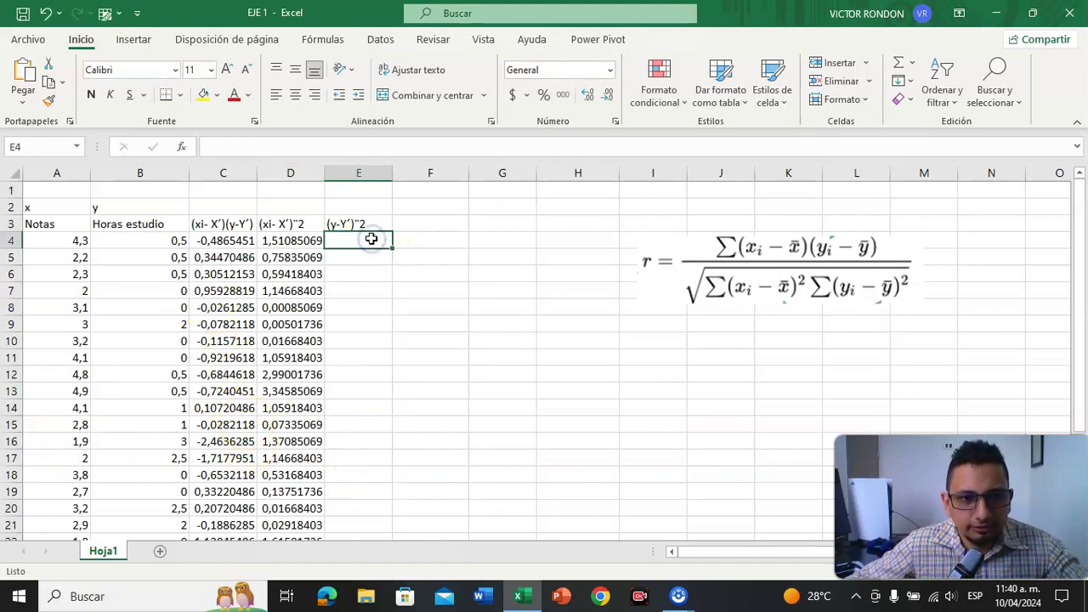
pyautogui.write('=')
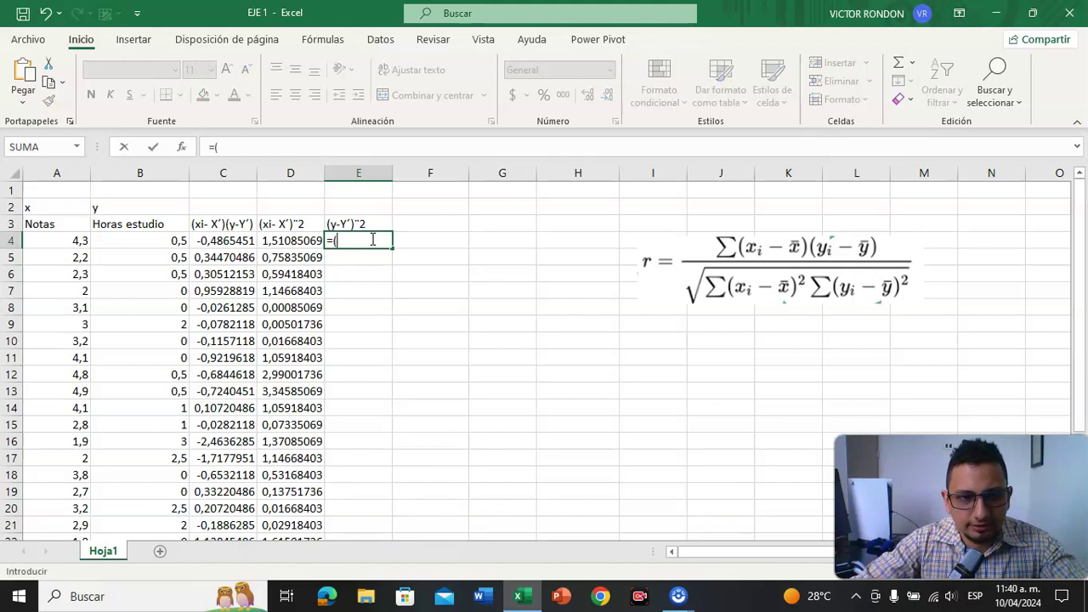
pyautogui.write('(')
pyautogui.click(179, 240)
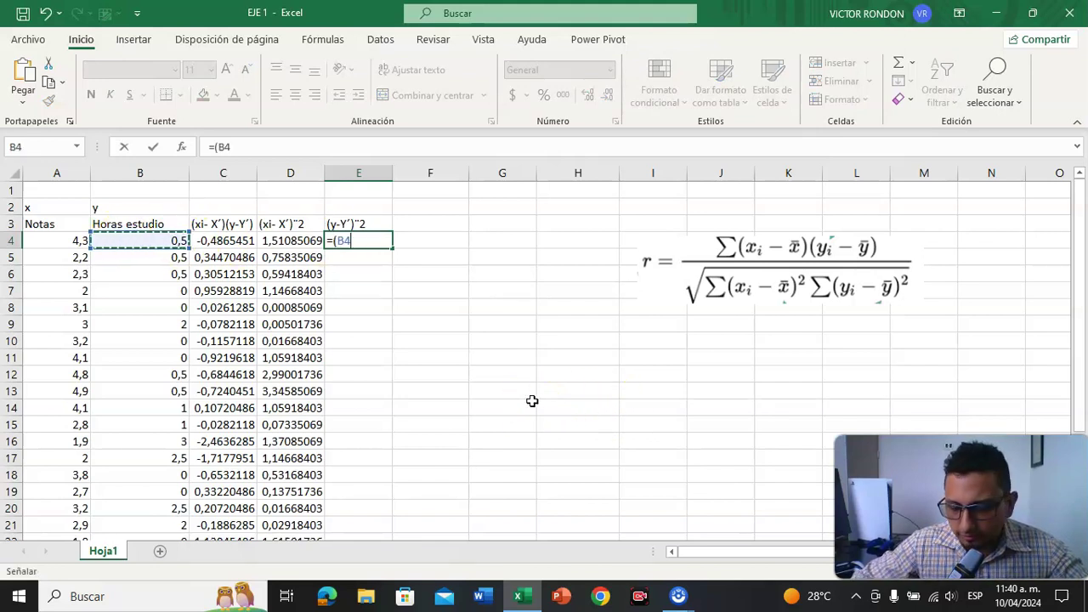
pyautogui.scroll(-4, 230, 383)
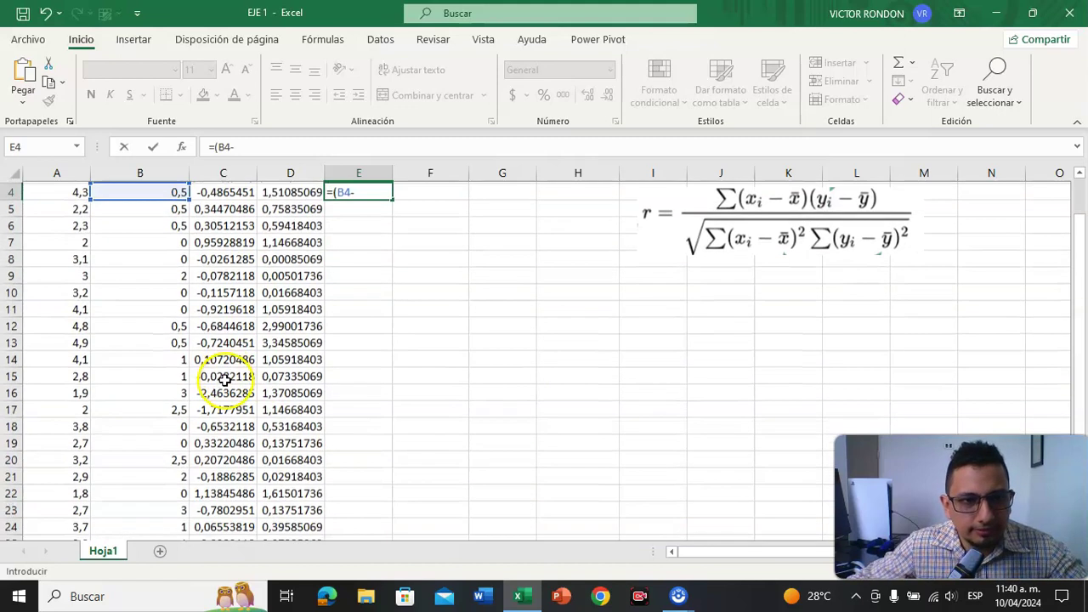
pyautogui.click(154, 461)
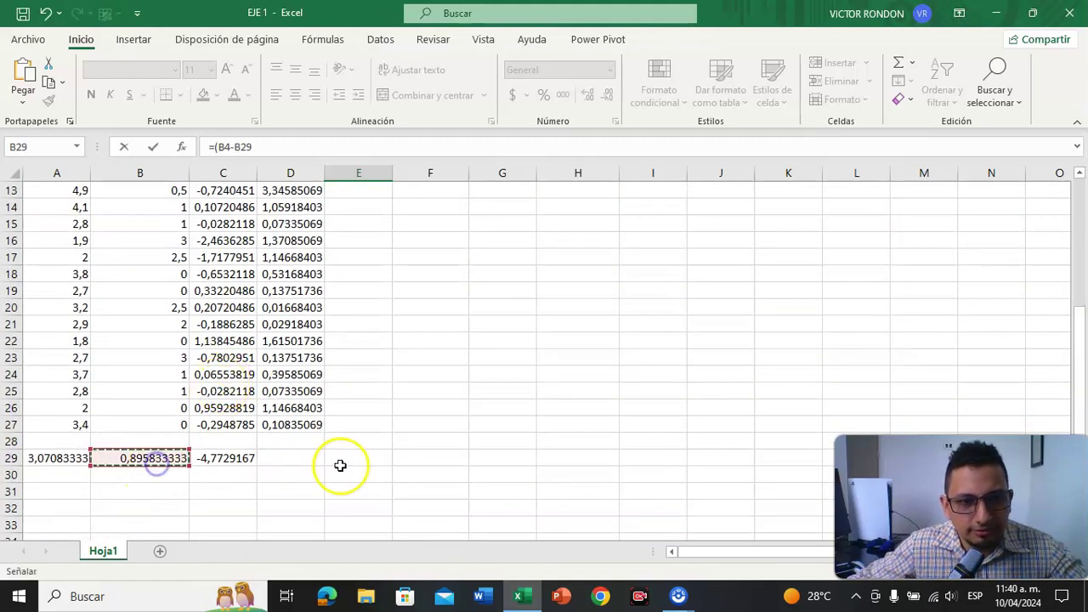
pyautogui.press('F4')
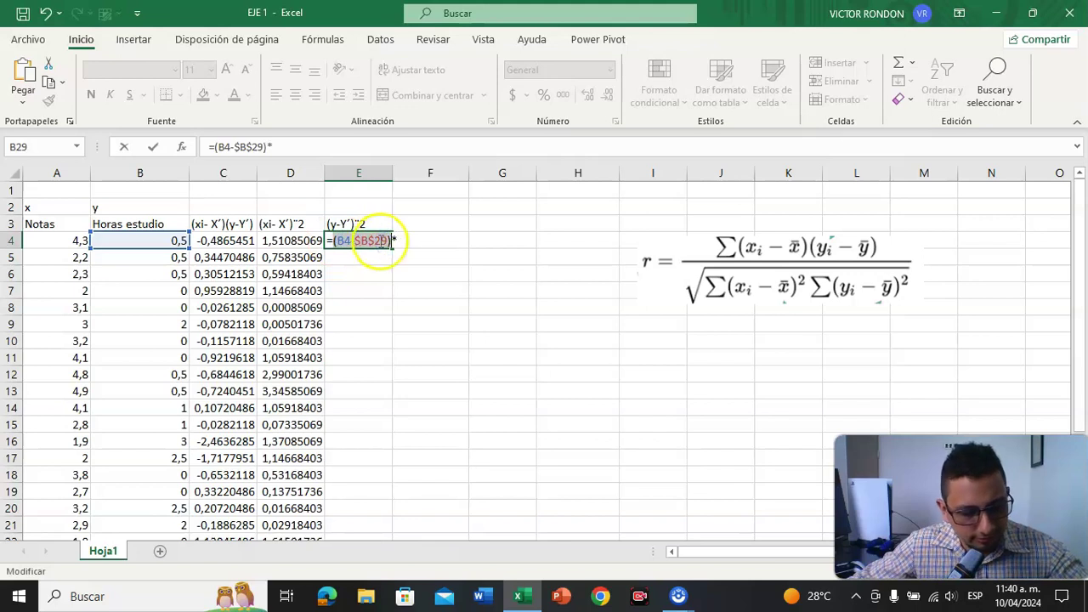
pyautogui.click(395, 241)
pyautogui.hotkey('ctrl', 'v')
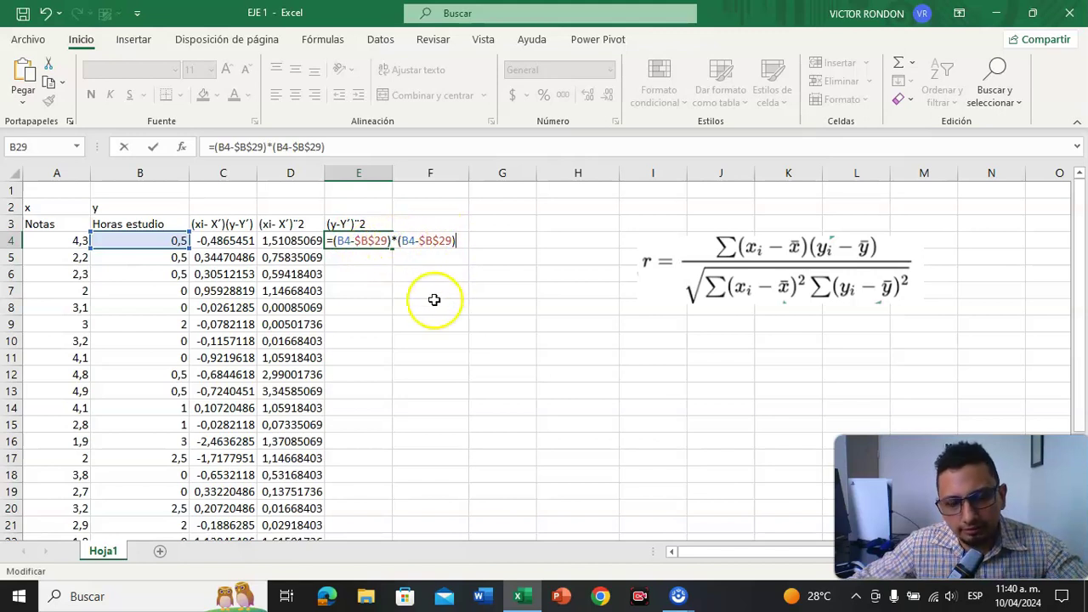
pyautogui.press('Return')
# - Fill the squared Horas estudio deviation formula from E4 down to row 27 and look over the column
pyautogui.click(363, 240)
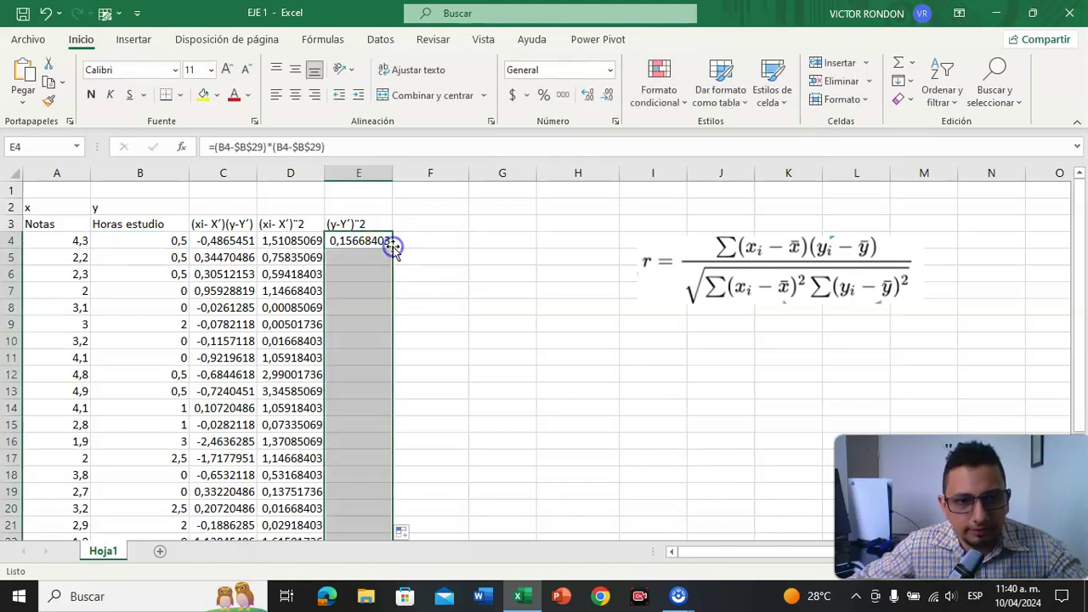
pyautogui.doubleClick(392, 248)
pyautogui.scroll(-3, 363, 234)
pyautogui.scroll(-3, 363, 233)
pyautogui.scroll(6, 360, 325)
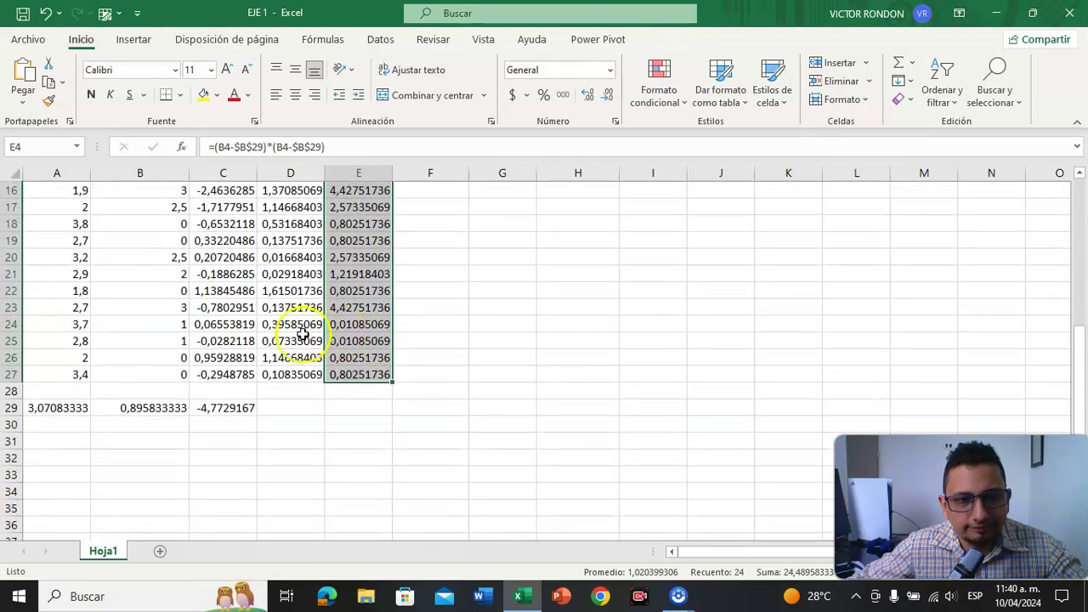
# - Copy the sum formula from C29 across to D29 and E29 to total both squared deviation columns
pyautogui.scroll(-4, 306, 310)
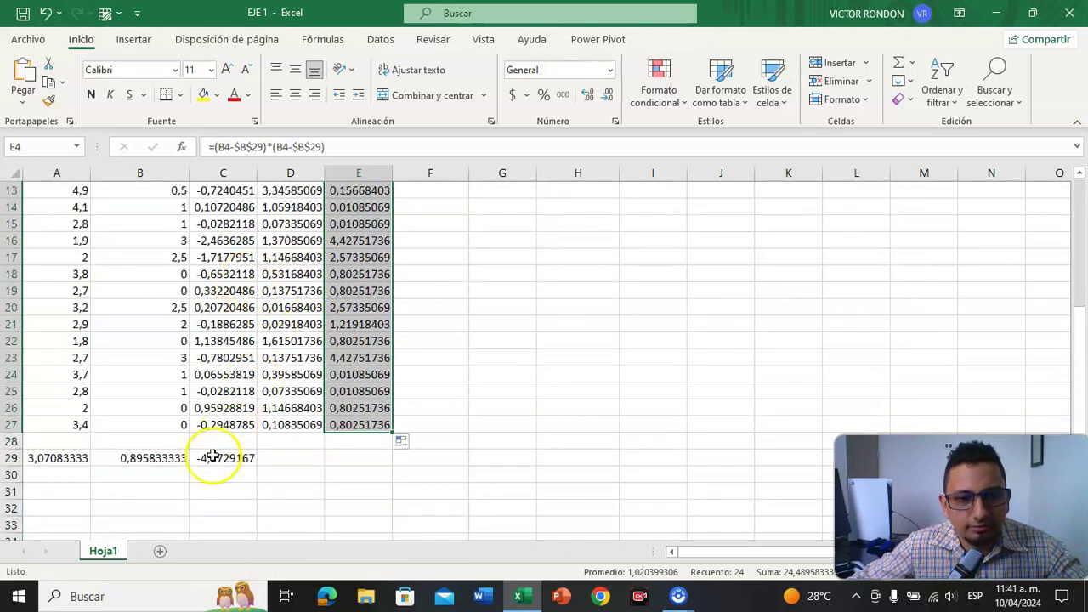
pyautogui.click(212, 457)
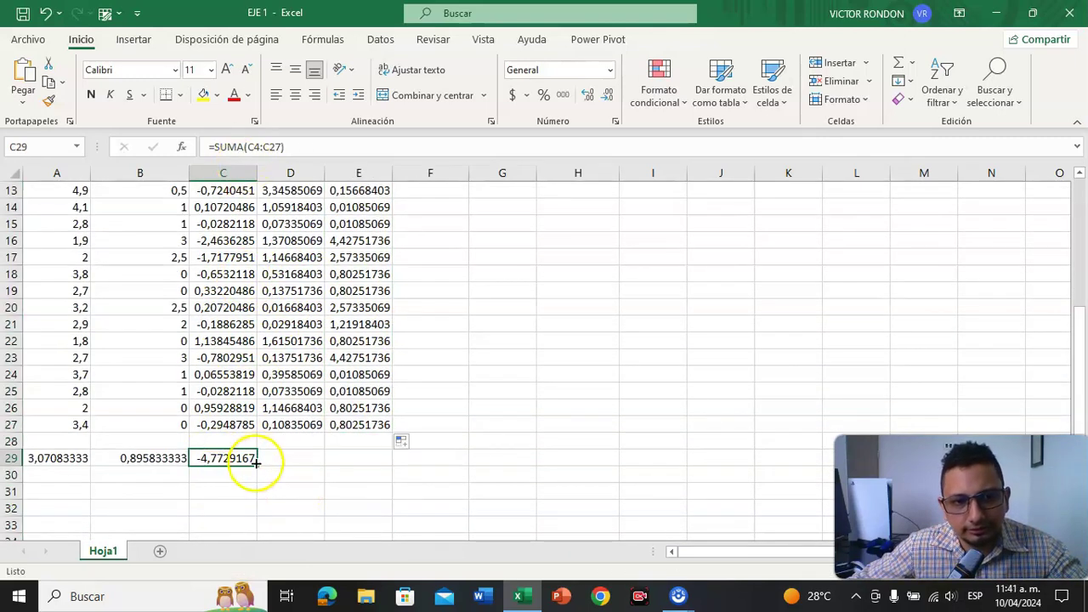
pyautogui.moveTo(258, 464); pyautogui.dragTo(283, 466)
pyautogui.moveTo(364, 465); pyautogui.dragTo(365, 466)
pyautogui.click(546, 479)
pyautogui.click(292, 471)
# - Label cell G11 with r for the correlation coefficient
pyautogui.scroll(4, 337, 374)
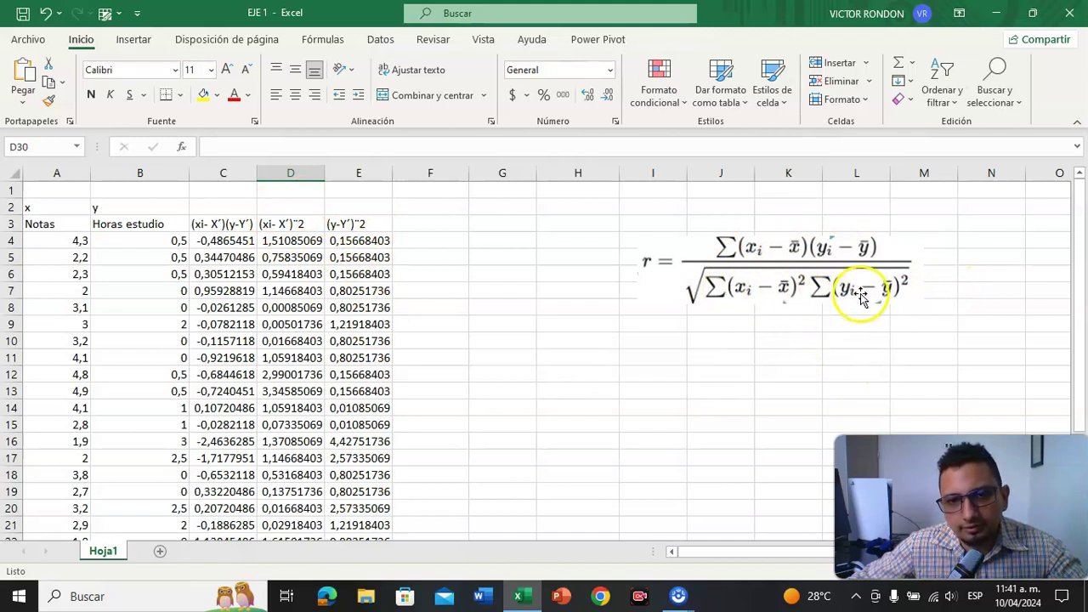
pyautogui.click(510, 359)
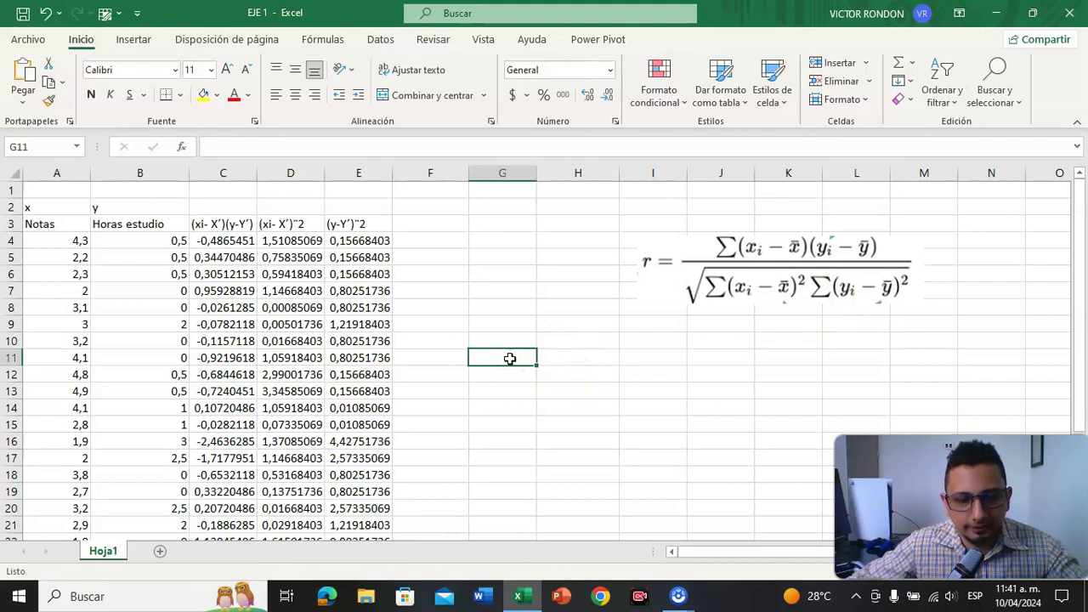
pyautogui.write('r')
# - Begin the r formula in H11 with C29, the sum of deviation products, as the numerator, followed by the division operator
pyautogui.click(558, 355)
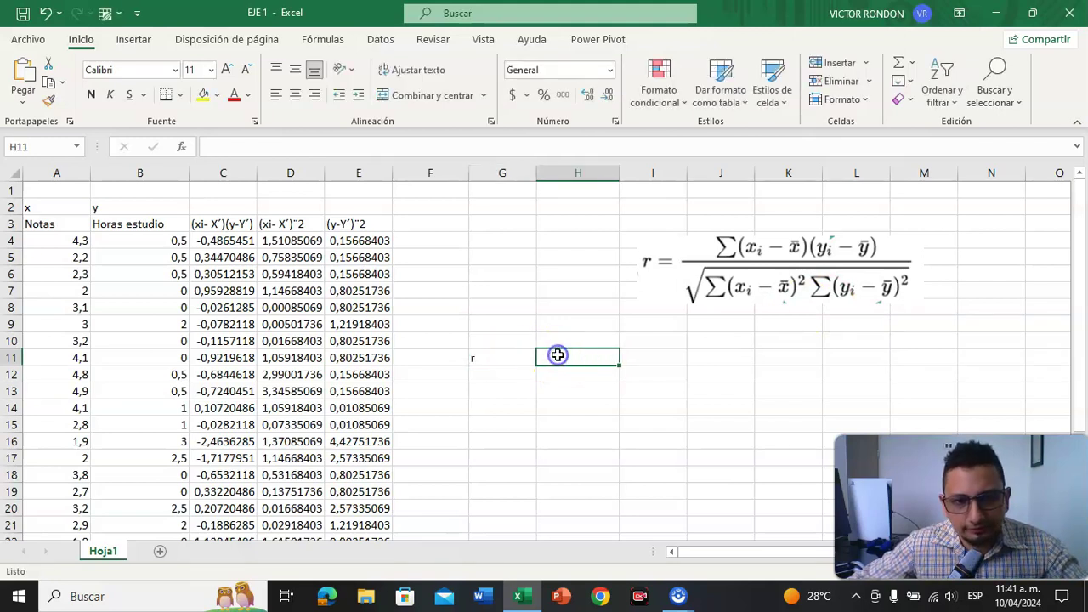
pyautogui.write('=')
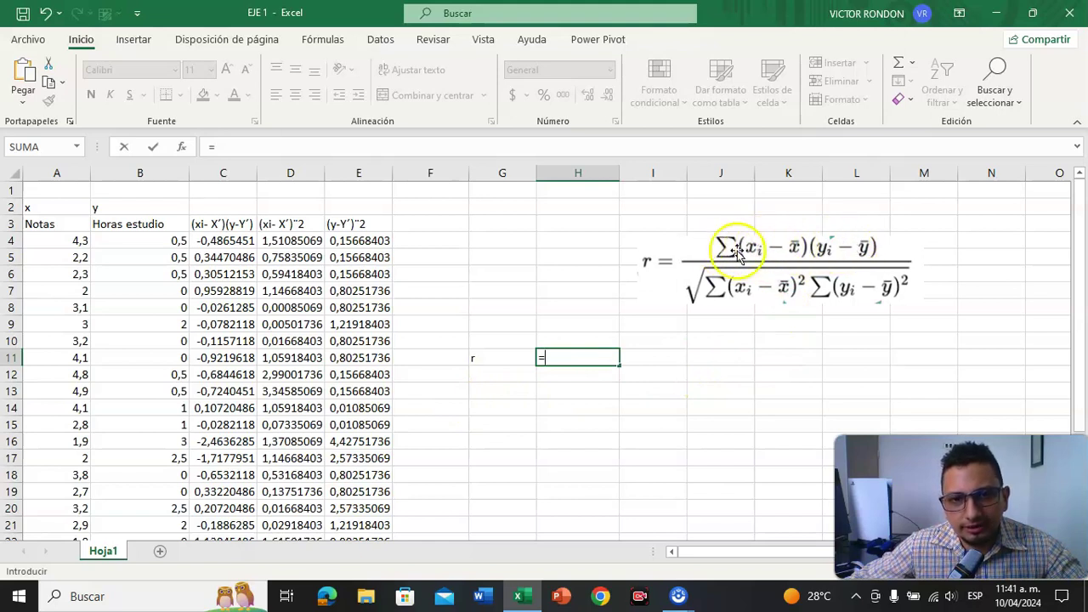
pyautogui.scroll(-1, 382, 303)
pyautogui.scroll(1, 387, 302)
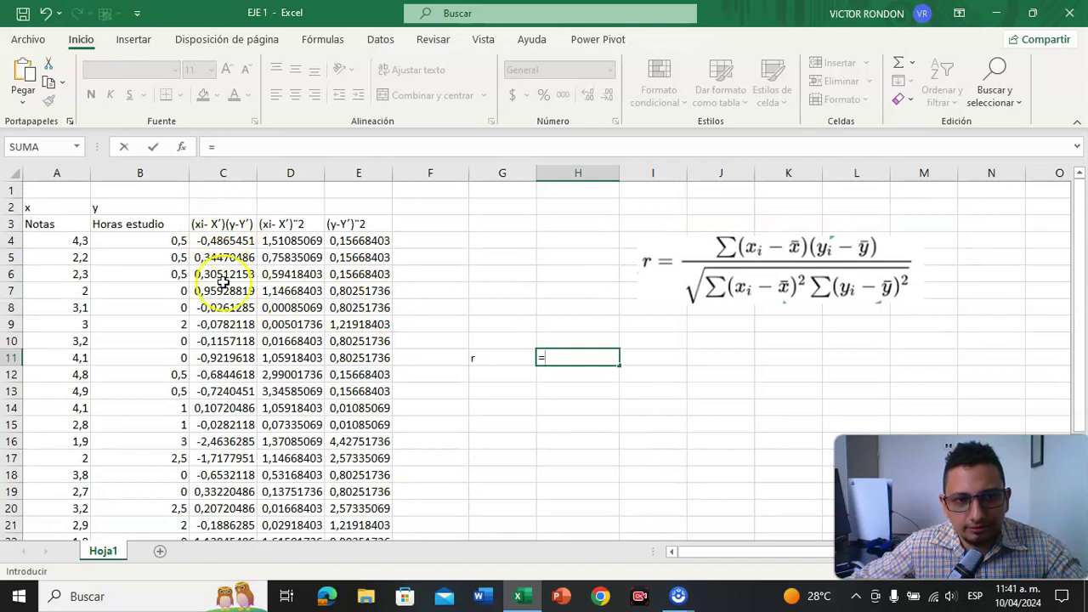
pyautogui.scroll(-6, 223, 285)
pyautogui.click(228, 356)
pyautogui.scroll(4, 496, 338)
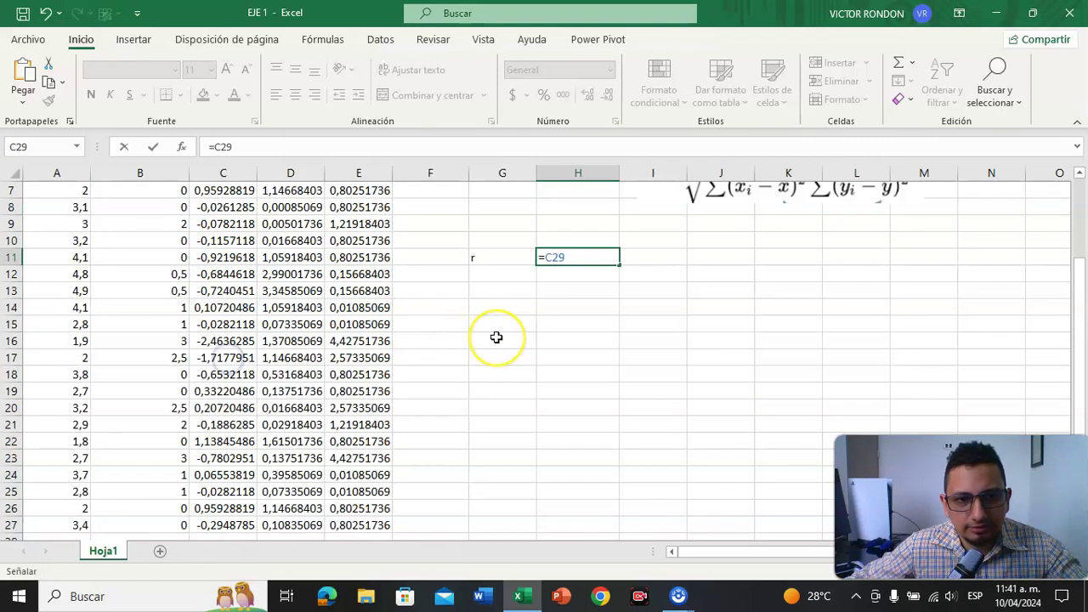
pyautogui.scroll(2, 496, 337)
pyautogui.write('/')
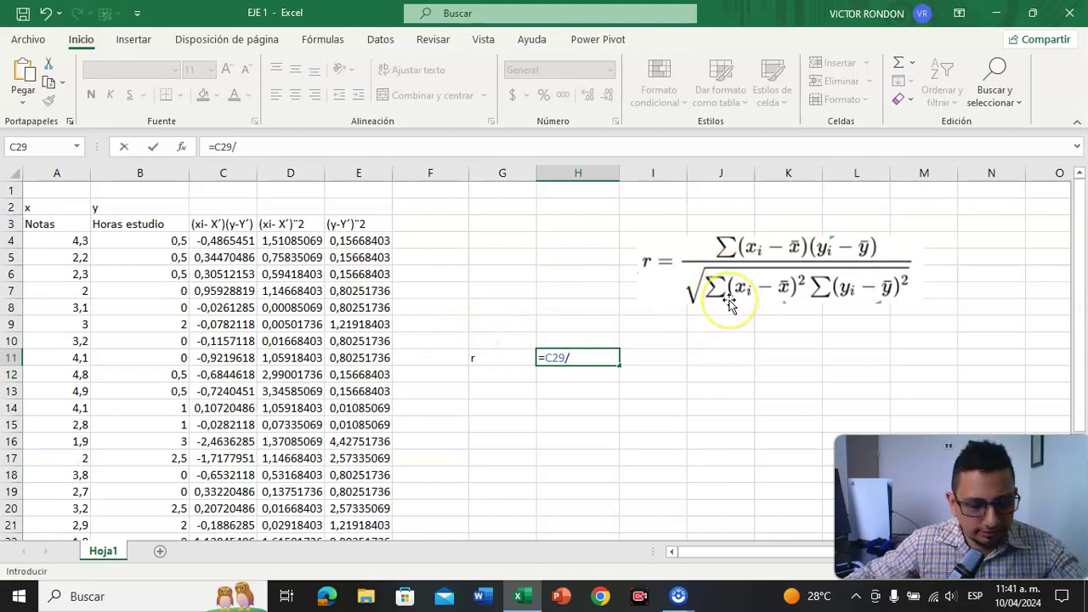
# - Complete the H11 formula with the square root of both squared deviation sums as denominator, giving =C29/RAIZ(D29*E29)
pyautogui.write('raiz')
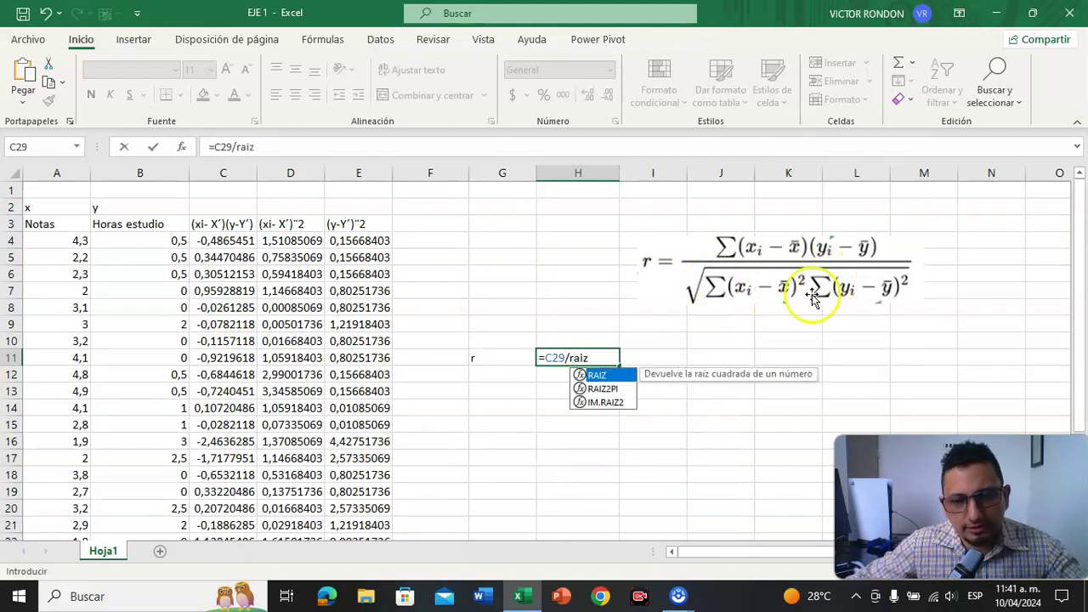
pyautogui.doubleClick(596, 375)
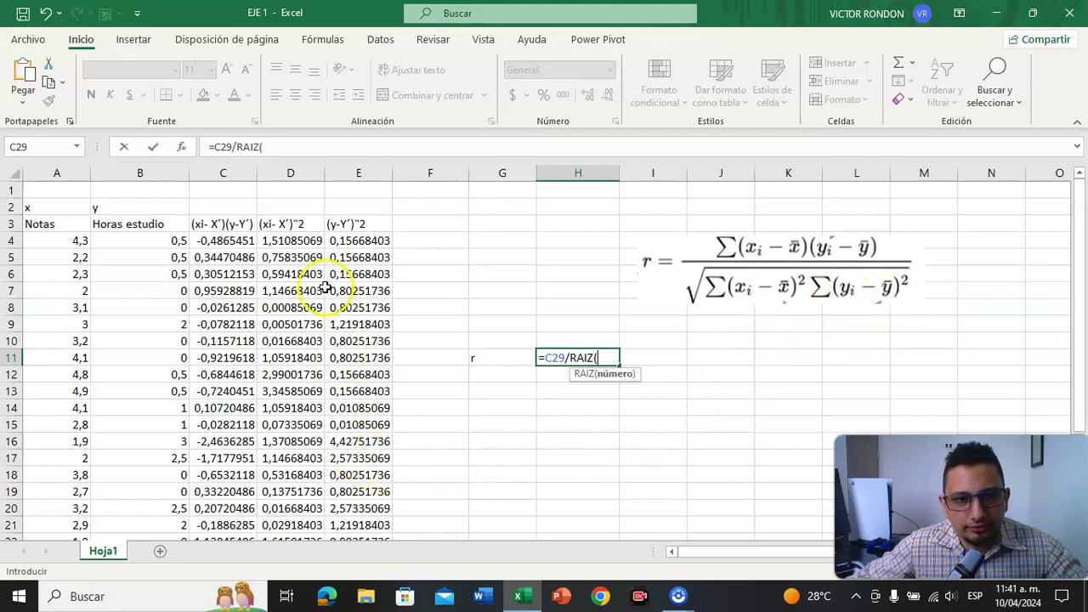
pyautogui.scroll(-5, 293, 246)
pyautogui.click(290, 408)
pyautogui.scroll(5, 548, 421)
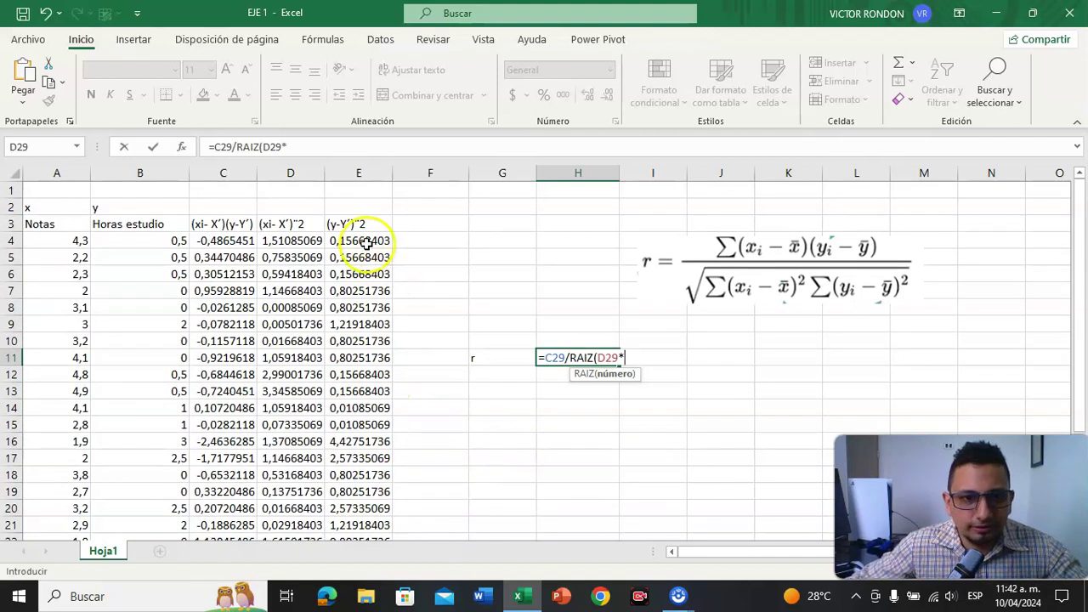
pyautogui.scroll(-5, 374, 246)
pyautogui.click(350, 411)
pyautogui.scroll(5, 462, 413)
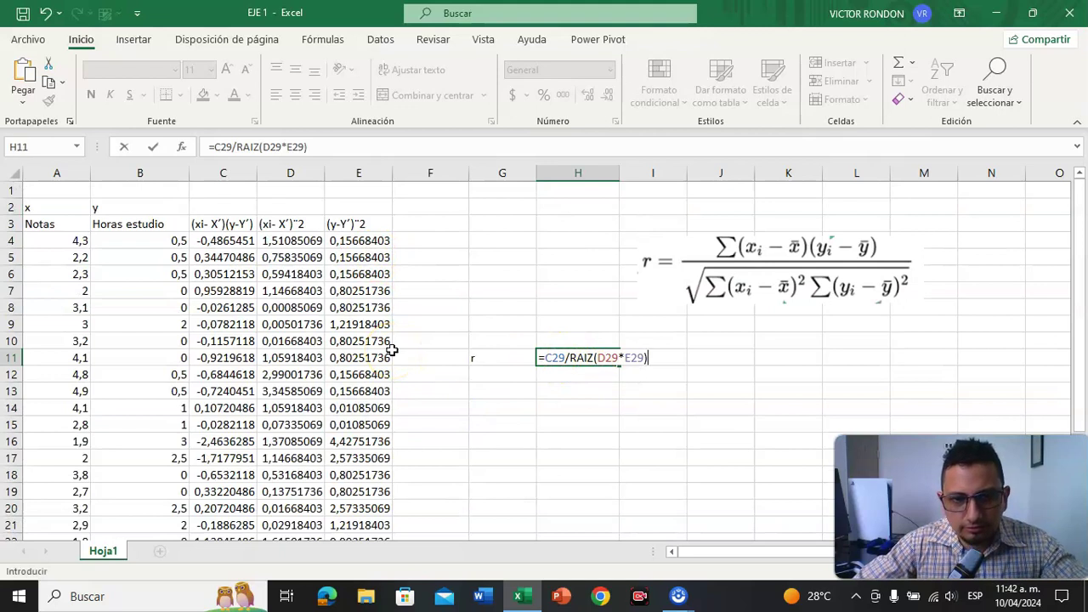
pyautogui.press('Return')
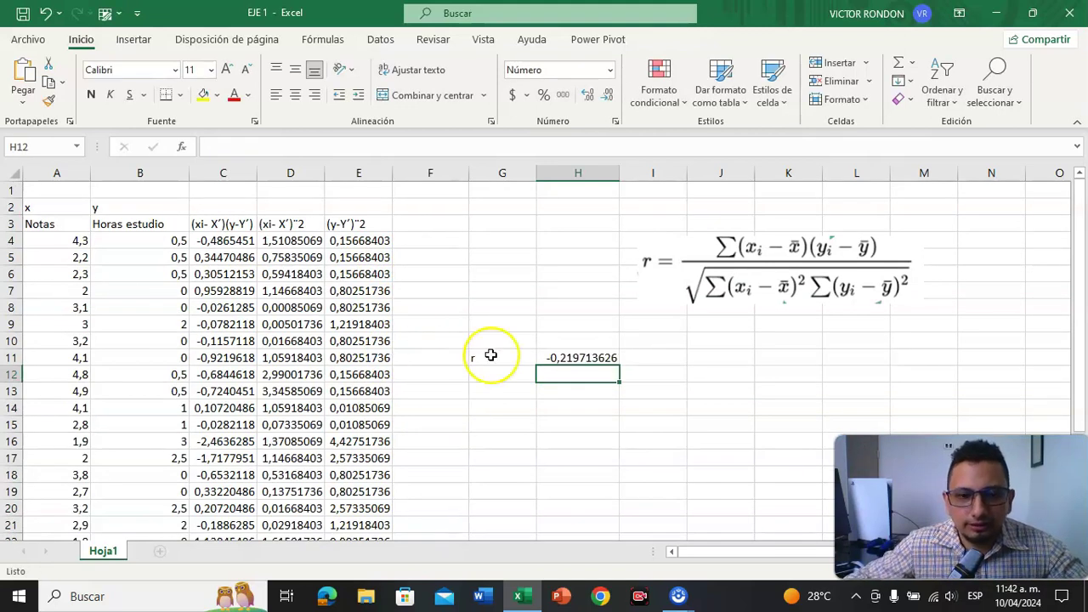
# - Examine the r result in H11 alongside the Notas and Horas estudio columns to interpret its sign and strength
pyautogui.click(565, 357)
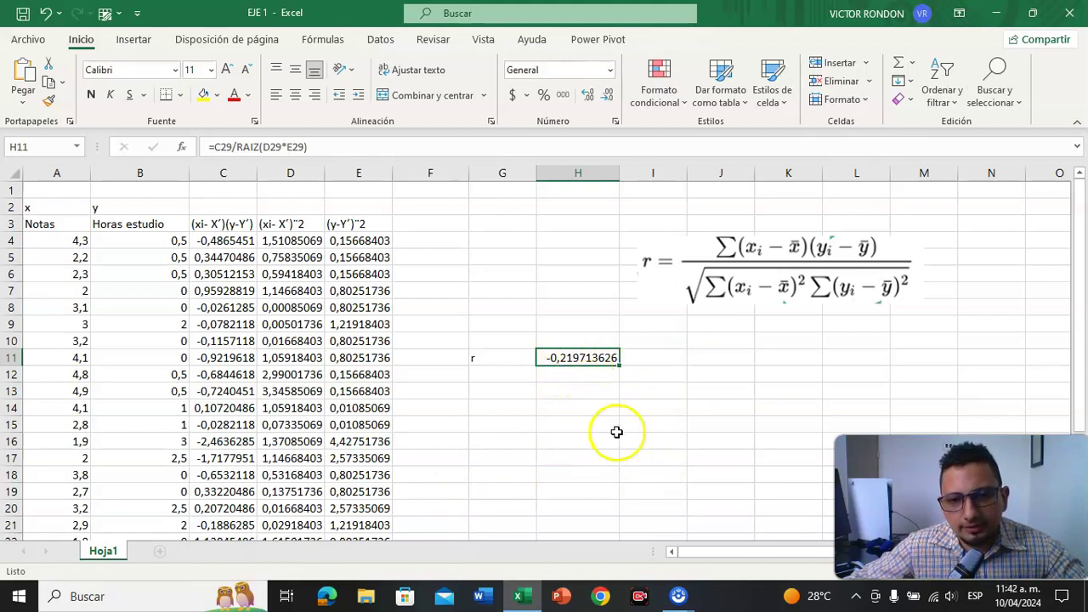
pyautogui.scroll(-4, 34, 318)
pyautogui.scroll(4, 77, 221)
pyautogui.scroll(-2, 66, 391)
pyautogui.scroll(2, 66, 390)
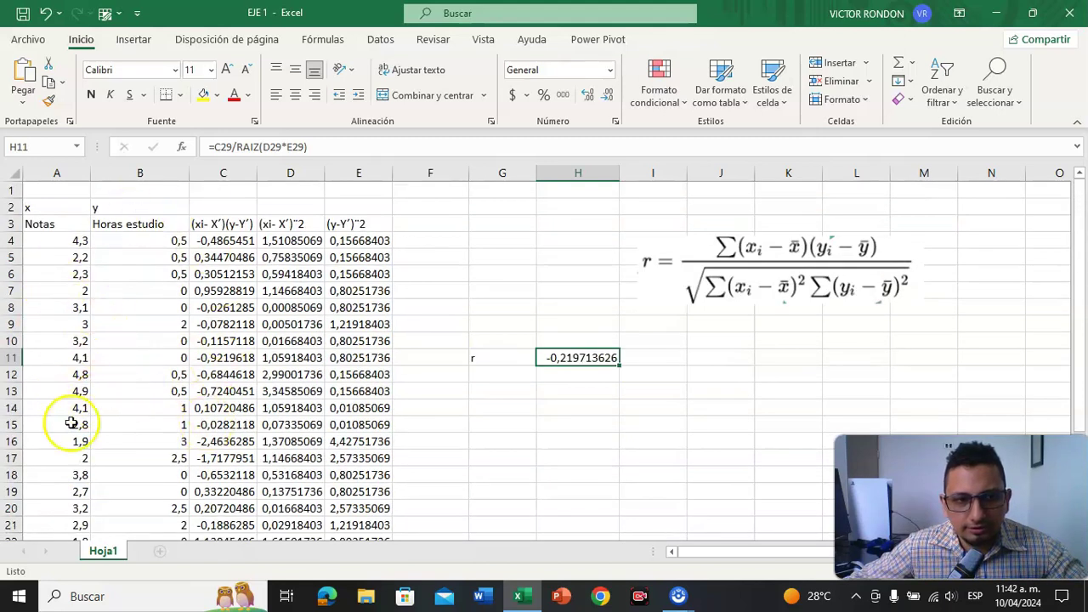
pyautogui.scroll(-3, 83, 323)
pyautogui.scroll(3, 85, 321)
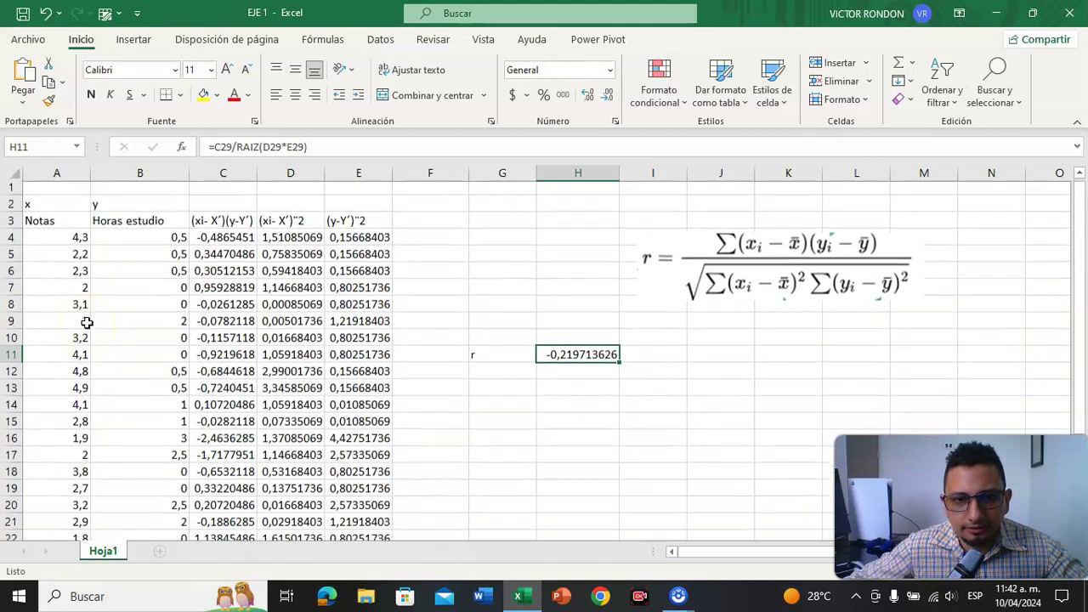
pyautogui.scroll(-5, 68, 322)
pyautogui.scroll(5, 81, 327)
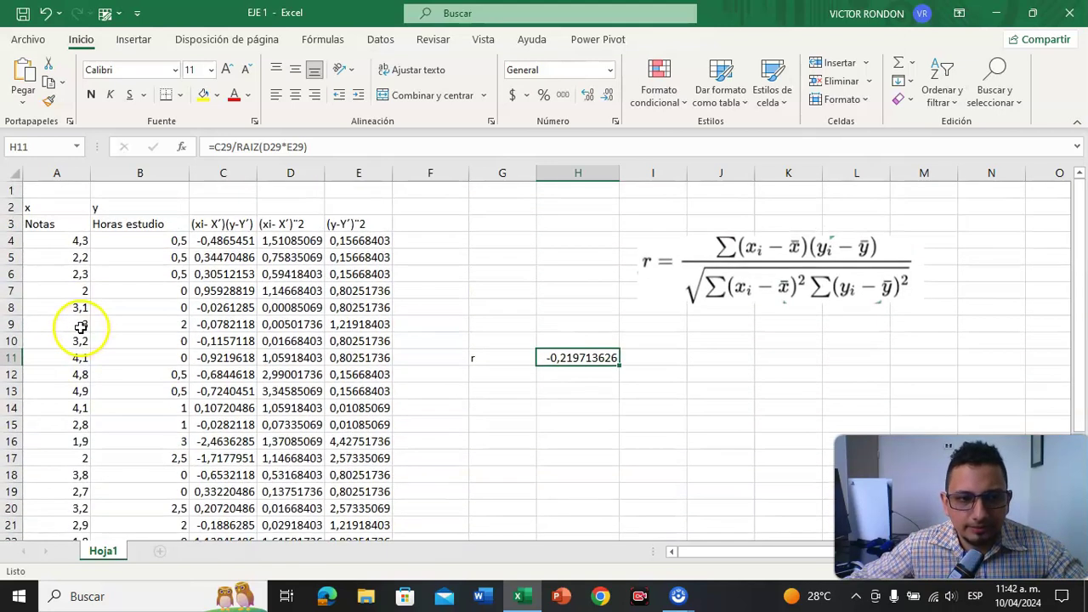
pyautogui.scroll(-3, 83, 375)
pyautogui.scroll(3, 85, 374)
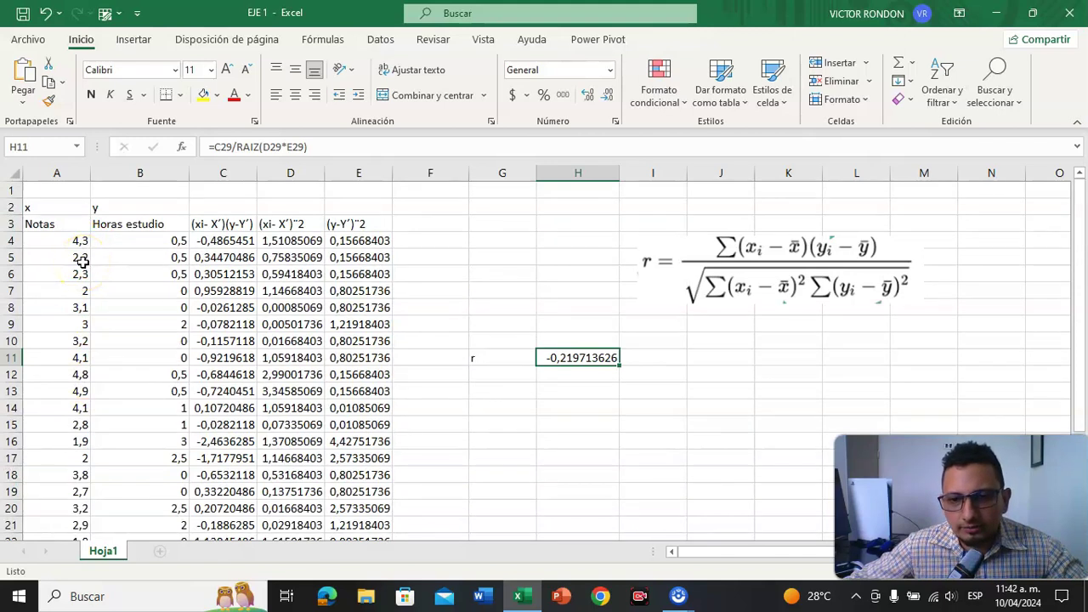
pyautogui.scroll(-4, 82, 263)
pyautogui.scroll(4, 83, 262)
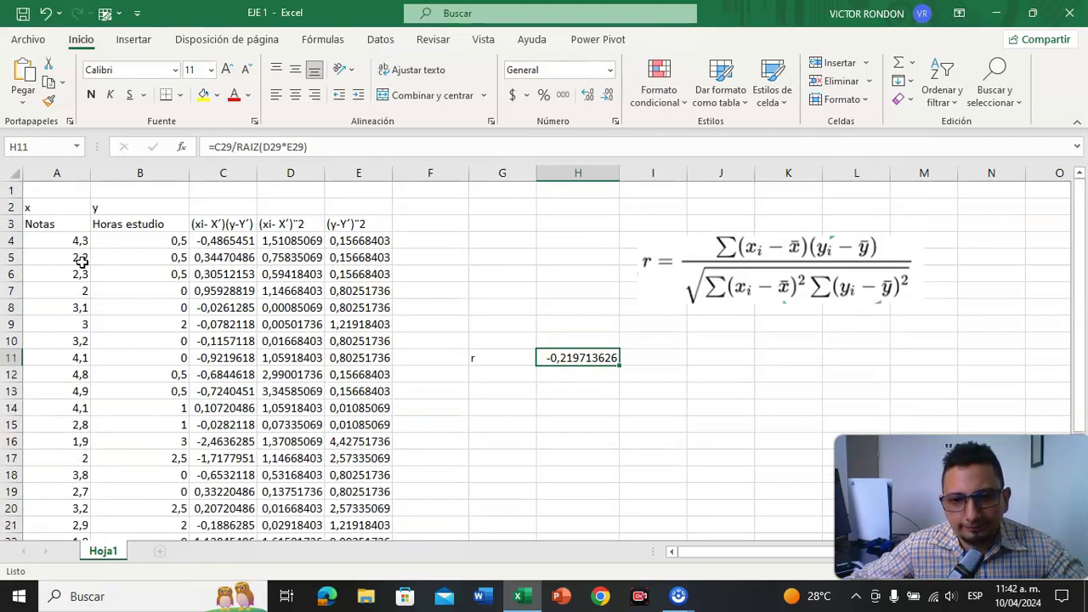
pyautogui.scroll(-4, 82, 263)
pyautogui.scroll(4, 83, 262)
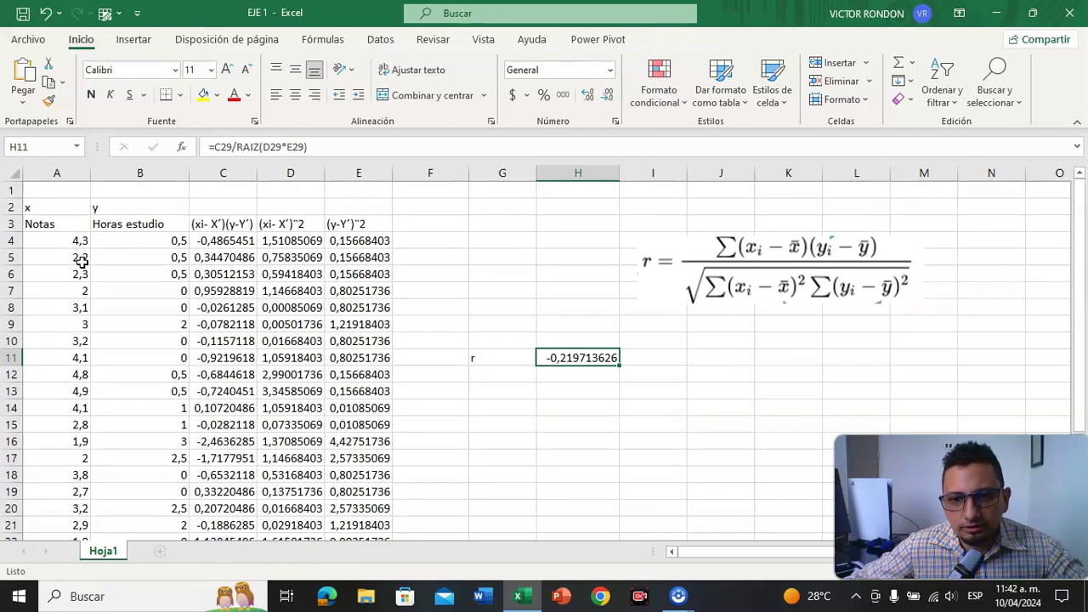
pyautogui.scroll(-1, 53, 319)
pyautogui.scroll(1, 53, 319)
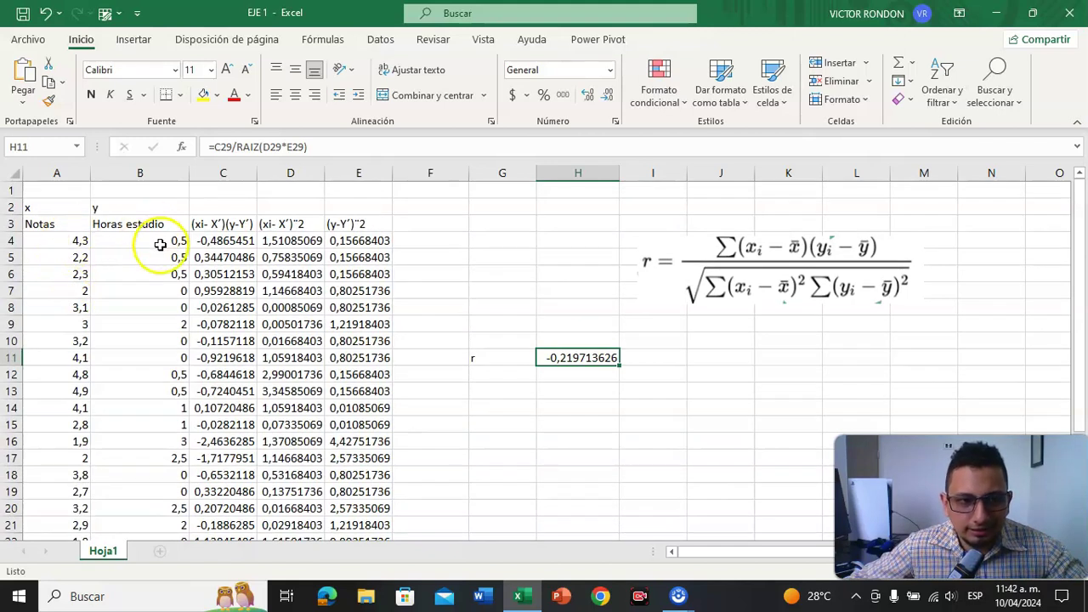
# - Inspect individual Horas estudio values in column B and compare them with the coefficient in H11
pyautogui.scroll(-5, 158, 250)
pyautogui.scroll(5, 163, 362)
pyautogui.click(158, 243)
pyautogui.click(158, 273)
pyautogui.click(145, 390)
pyautogui.click(127, 310)
pyautogui.click(161, 323)
pyautogui.click(158, 425)
pyautogui.click(161, 375)
pyautogui.scroll(-2, 141, 378)
pyautogui.scroll(2, 141, 376)
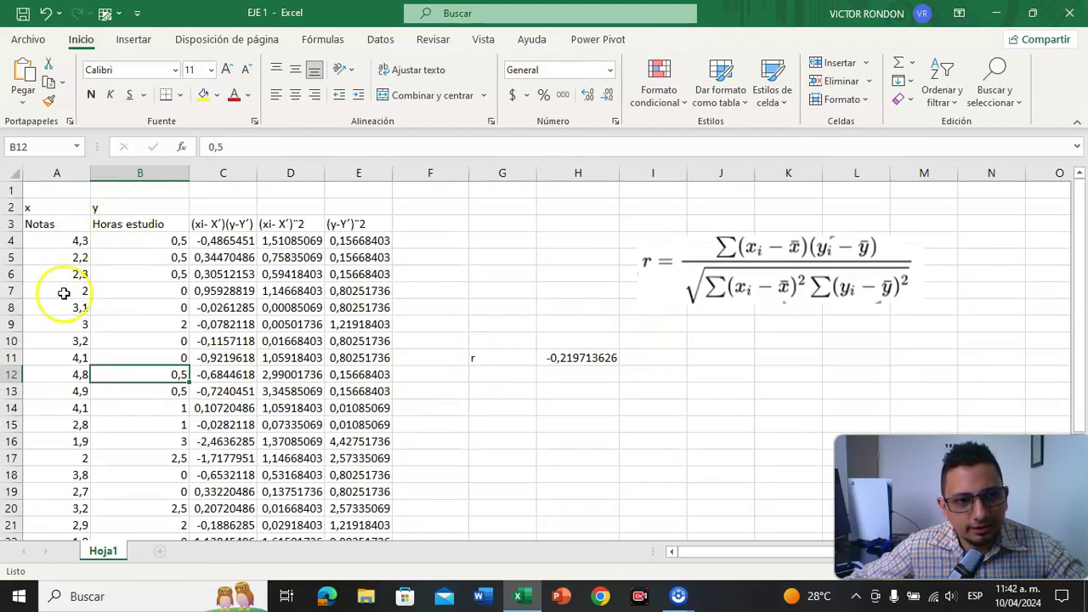
pyautogui.click(568, 359)
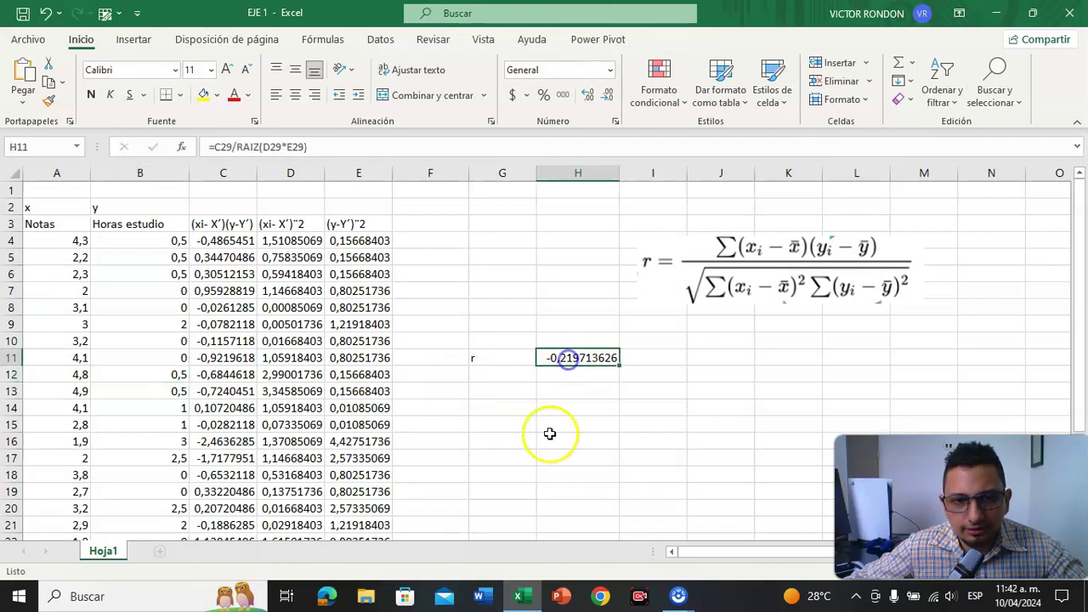
# - Label cell G13 with r for a second correlation coefficient calculated by function
pyautogui.click(484, 397)
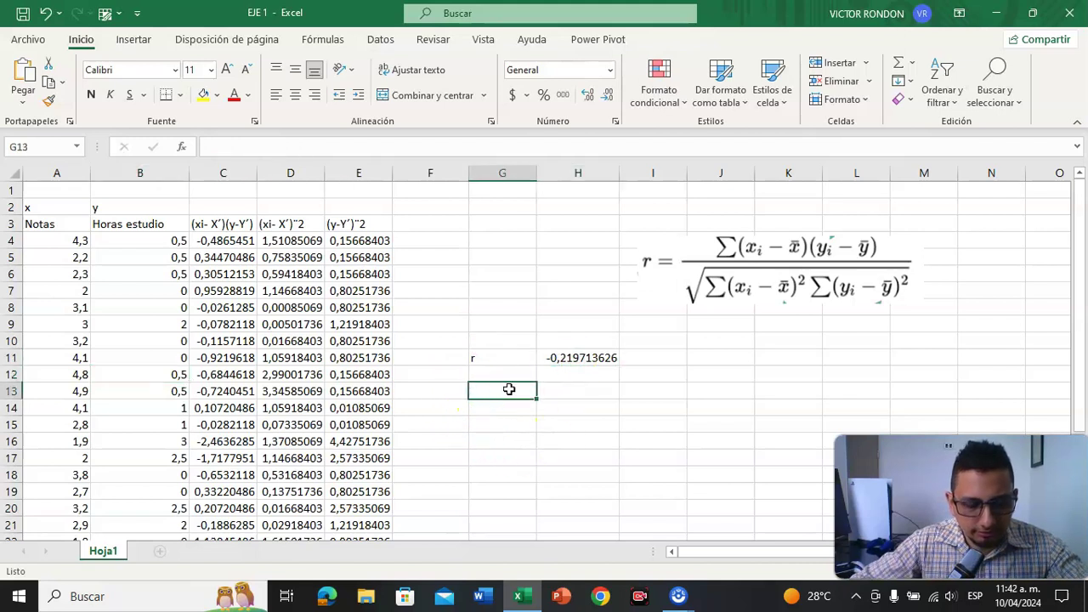
pyautogui.write('r')
pyautogui.press('Tab')
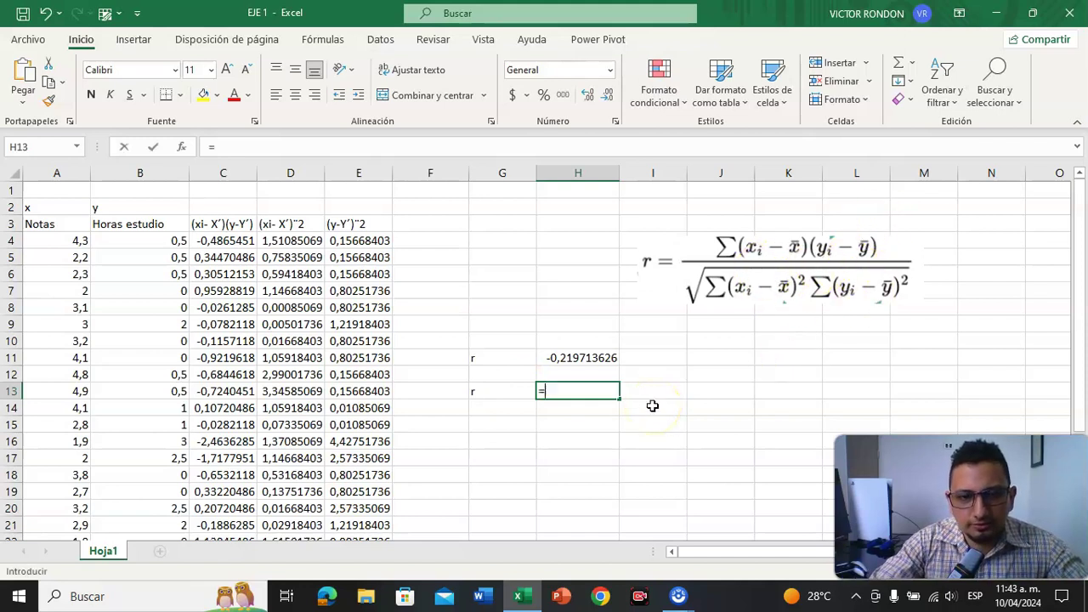
# - Enter the correlation function =COEF.DE.CORREL(A4:A27;B4:B27) in H13, using the Notas and Horas estudio ranges
pyautogui.write('=cor')
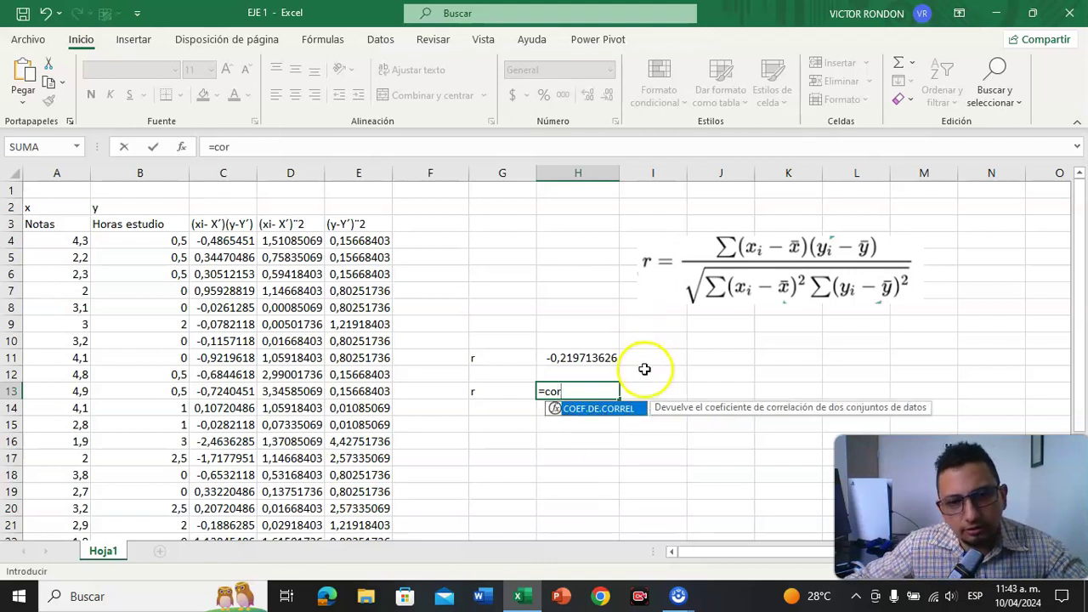
pyautogui.doubleClick(595, 409)
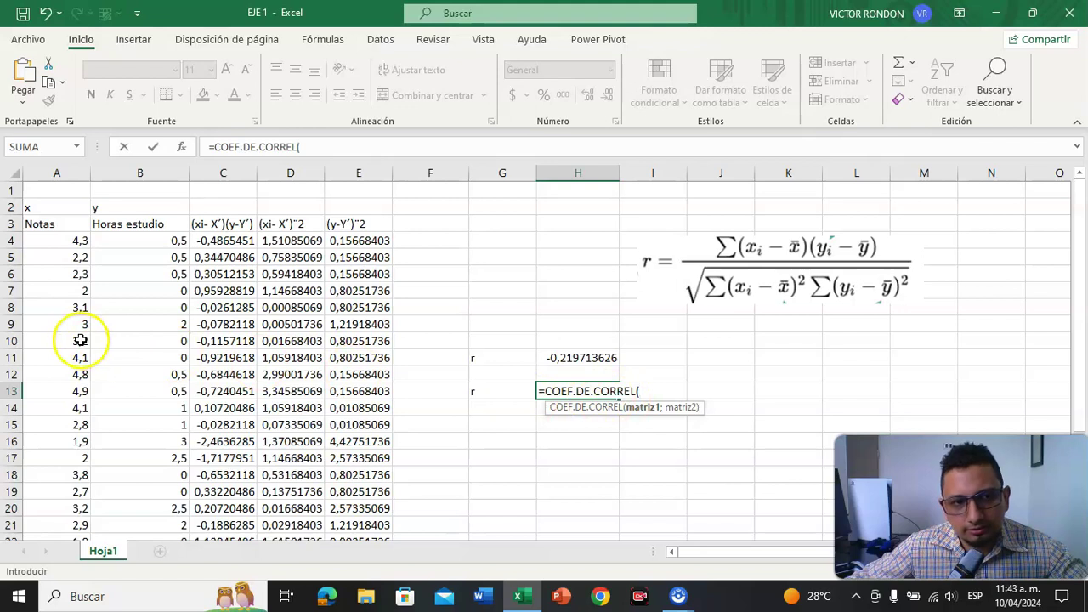
pyautogui.moveTo(47, 241); pyautogui.dragTo(69, 490)
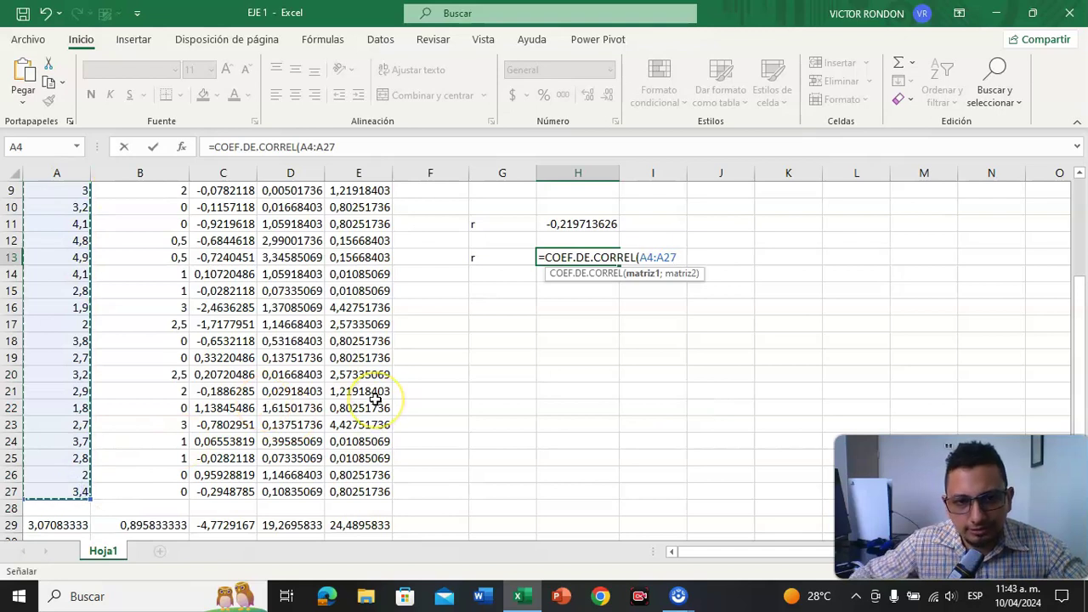
pyautogui.write(';')
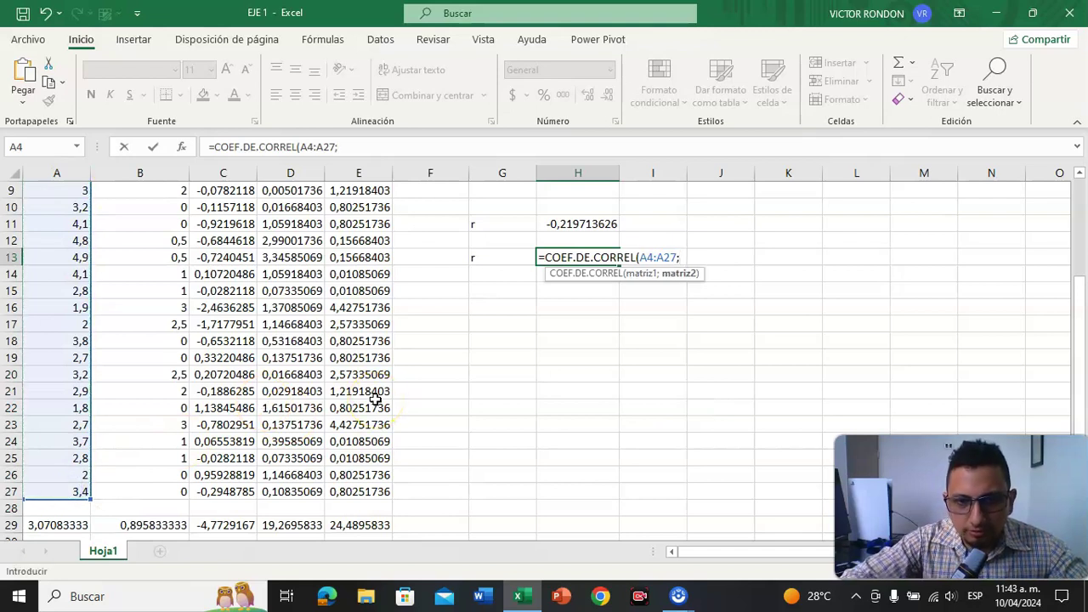
pyautogui.scroll(3, 170, 344)
pyautogui.moveTo(145, 243); pyautogui.dragTo(151, 527)
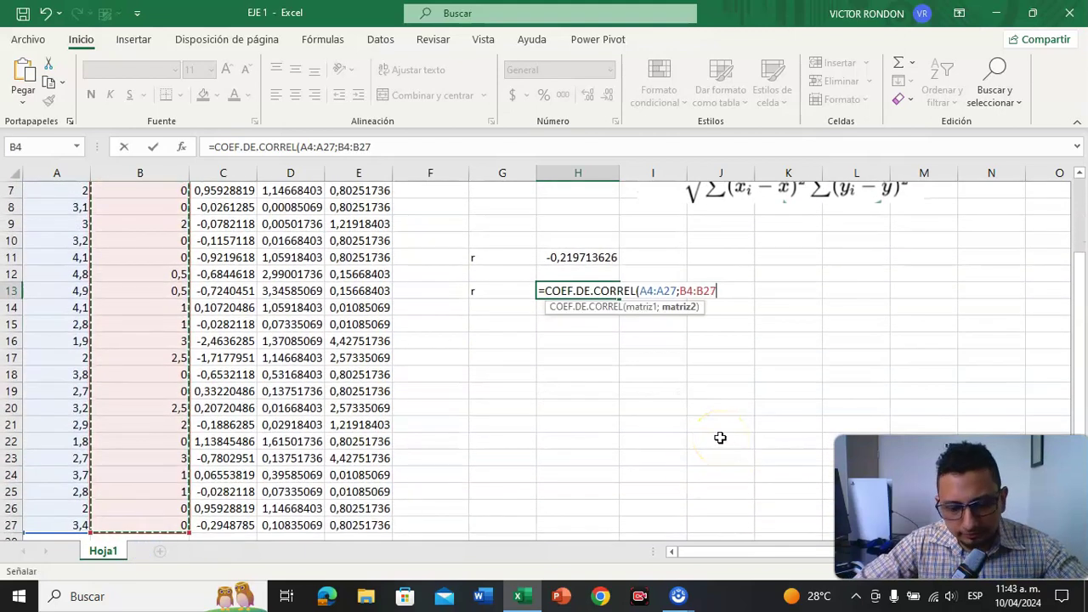
pyautogui.write(')')
pyautogui.press('Return')
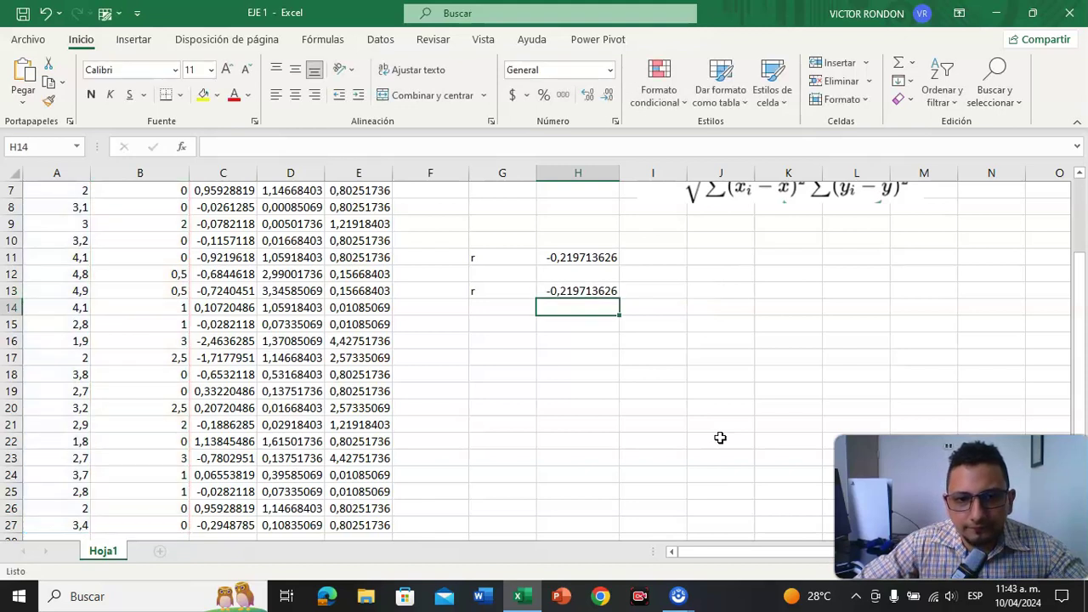
# - Compare the function-based coefficient in H13 with the manually calculated one in H11, checking both formulas
pyautogui.scroll(2, 619, 502)
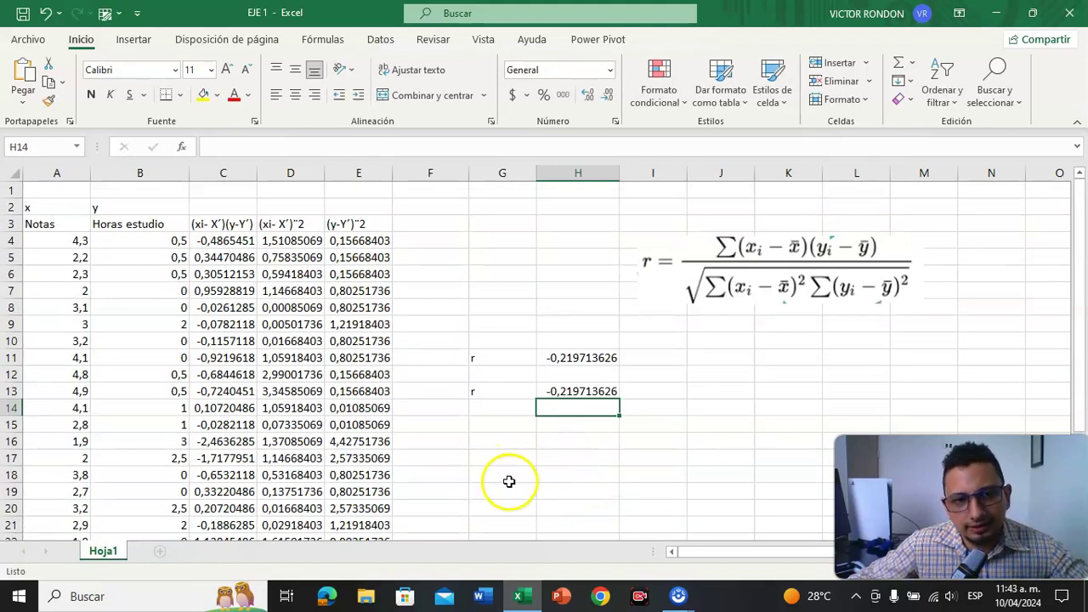
pyautogui.click(576, 391)
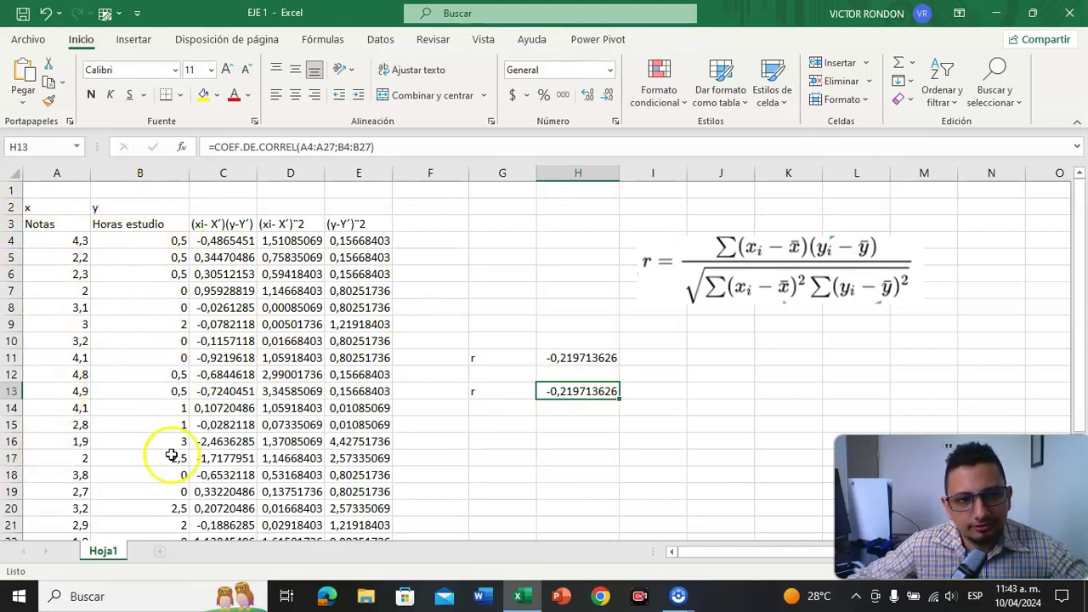
pyautogui.click(575, 355)
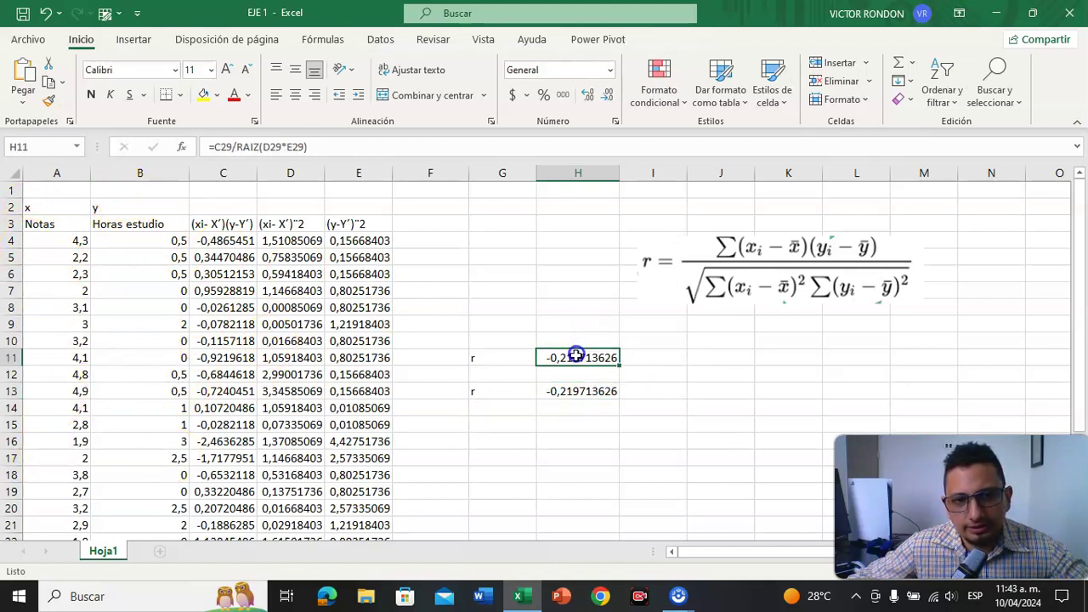
pyautogui.click(555, 391)
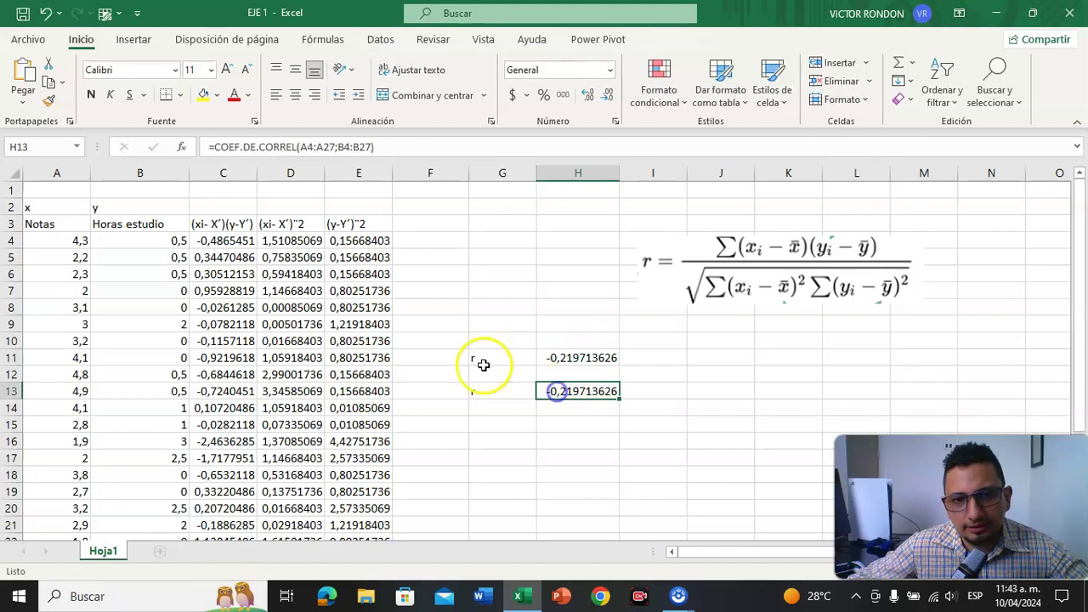
pyautogui.click(548, 355)
pyautogui.scroll(-2, 73, 461)
pyautogui.scroll(2, 85, 425)
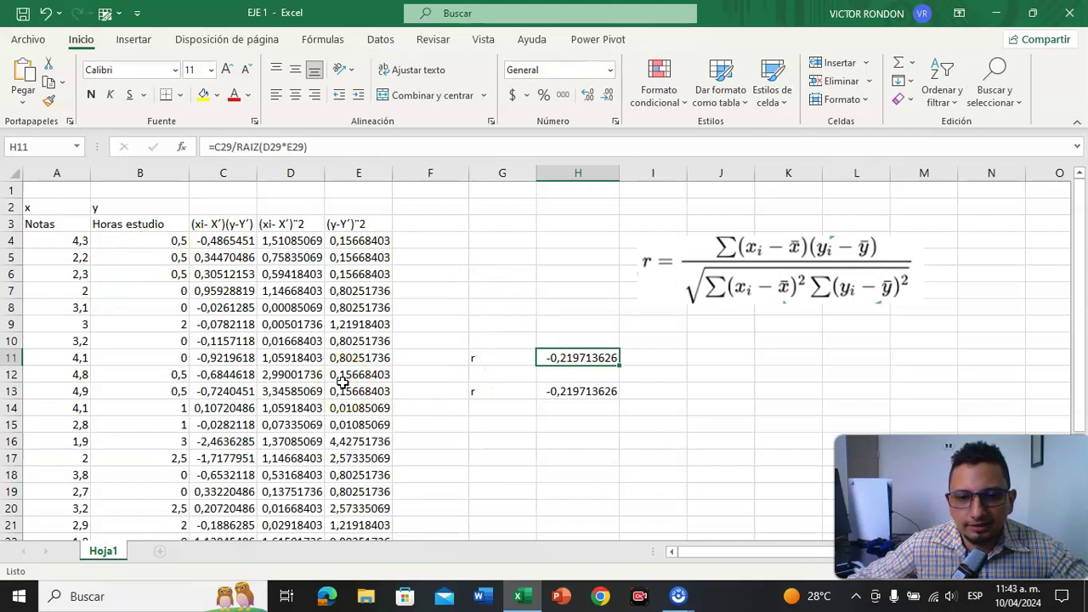
# - Review the deviation columns, their sums and the Pearson formula picture, ending on the function result in H13
pyautogui.scroll(-4, 360, 437)
pyautogui.scroll(4, 180, 396)
pyautogui.scroll(-5, 247, 306)
pyautogui.scroll(5, 189, 360)
pyautogui.click(777, 270)
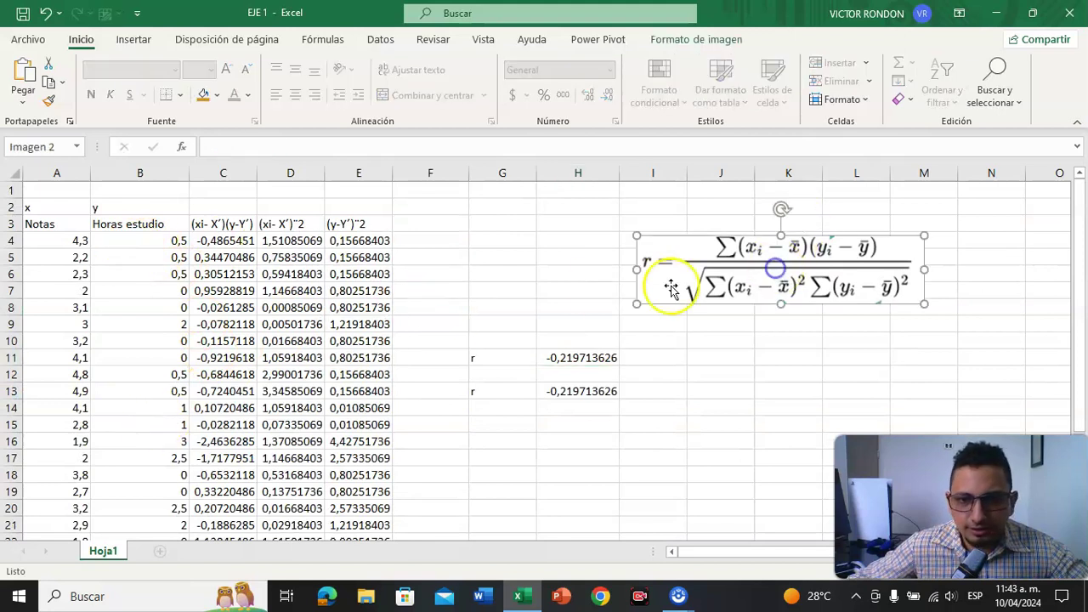
pyautogui.scroll(-2, 153, 301)
pyautogui.click(557, 292)
pyautogui.scroll(2, 274, 414)
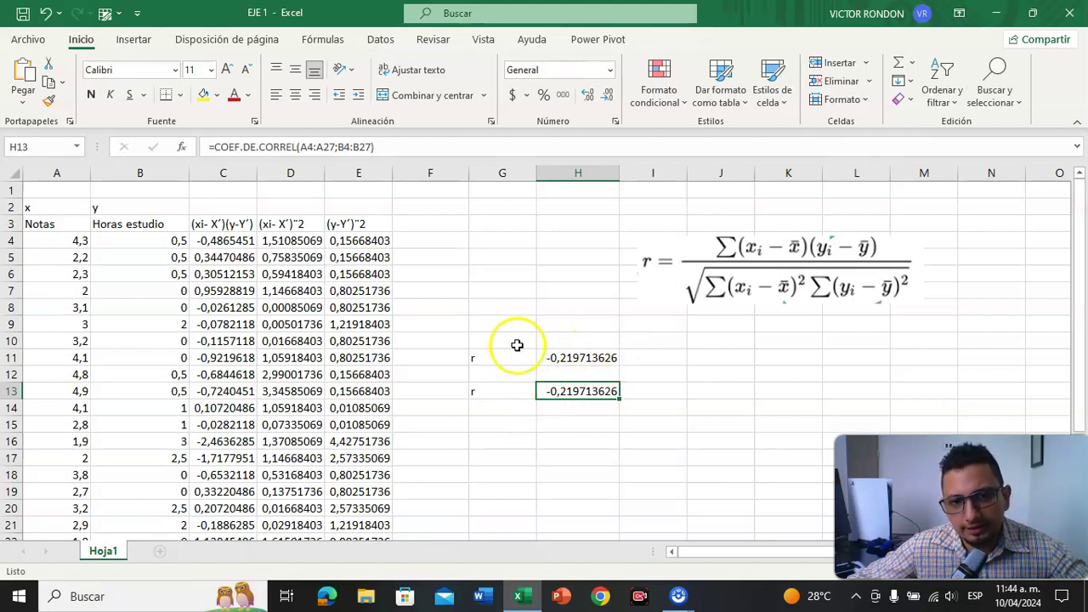
pyautogui.scroll(-1, 408, 372)
pyautogui.scroll(1, 427, 364)
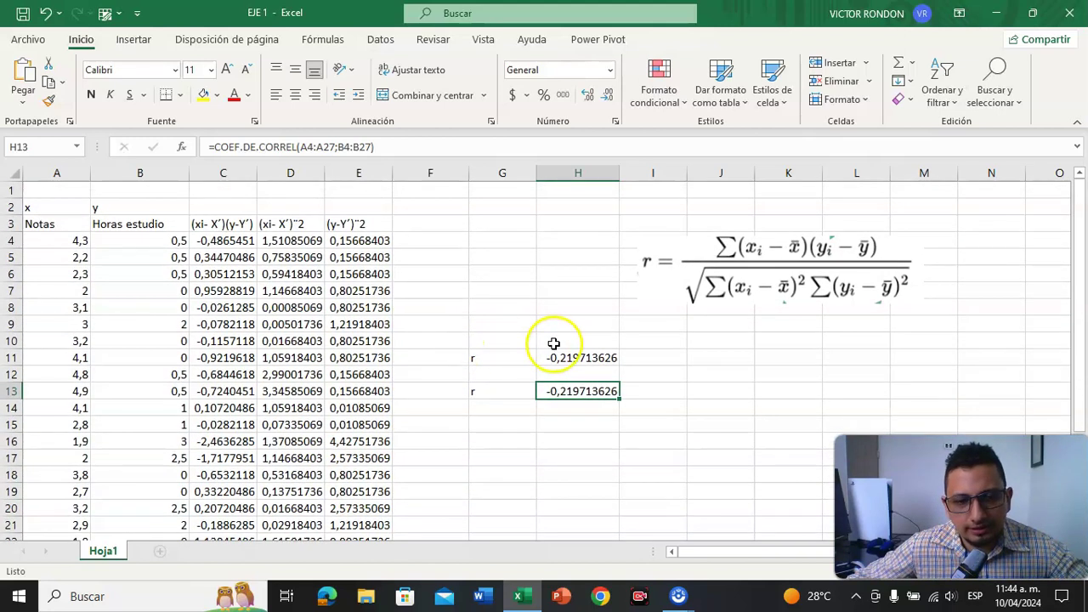
pyautogui.scroll(-2, 555, 343)
pyautogui.scroll(2, 555, 343)
pyautogui.scroll(-2, 553, 340)
pyautogui.scroll(2, 553, 339)
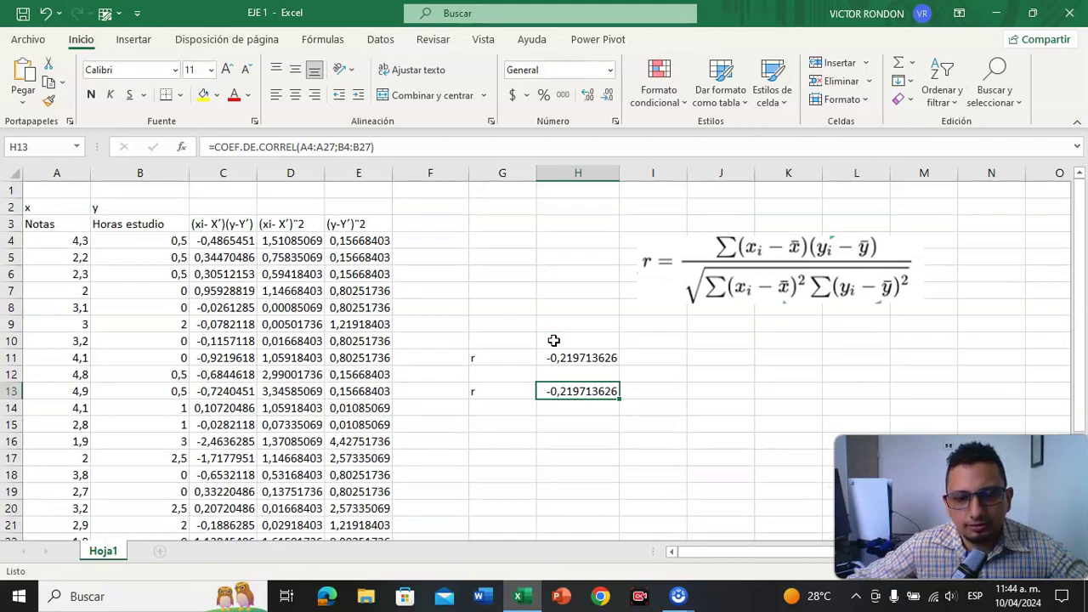